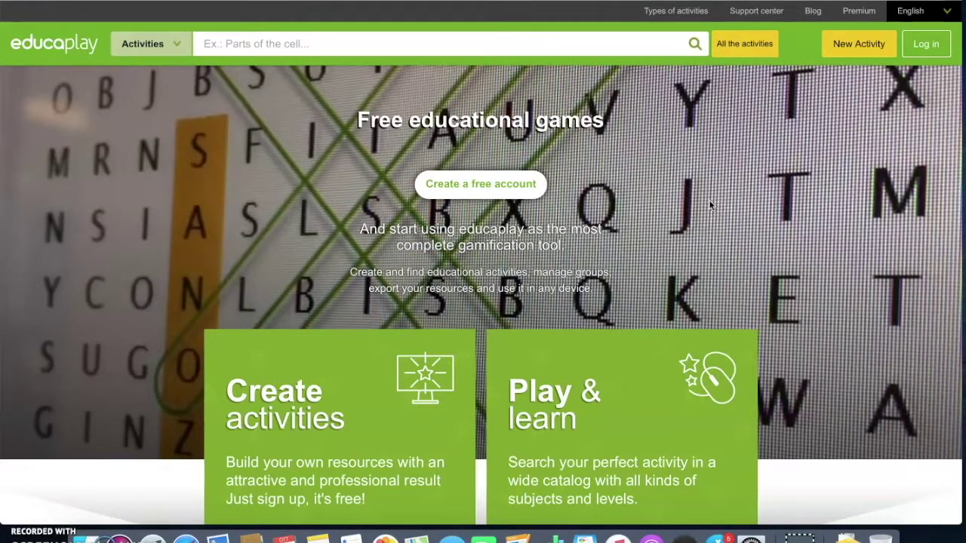
Open the Premium page and compare the features of the NoAds, Plus and Commercial plans
{"action": "left_click", "coordinate": [761, 124]}
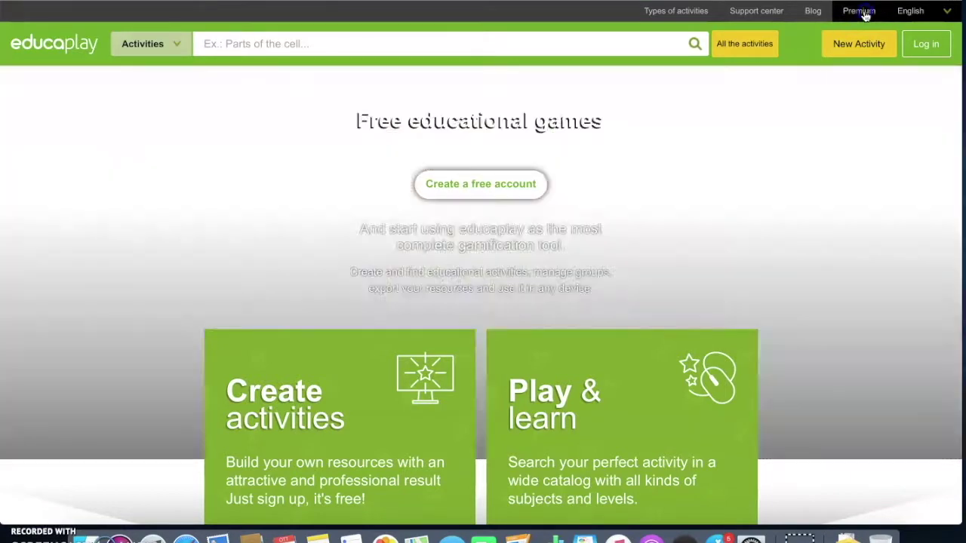
{"action": "left_click", "coordinate": [860, 11]}
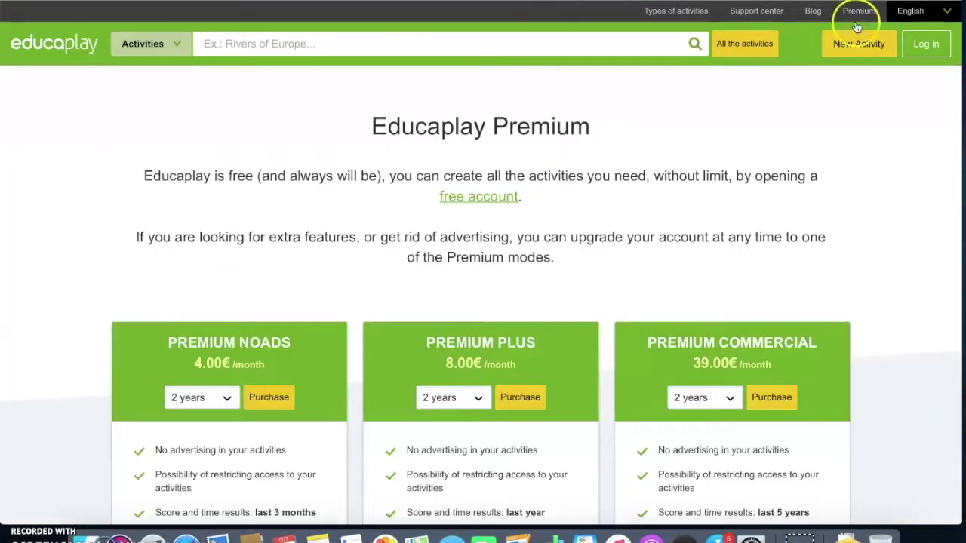
{"action": "scroll", "coordinate": [712, 199], "scroll_direction": "down", "scroll_amount": 3}
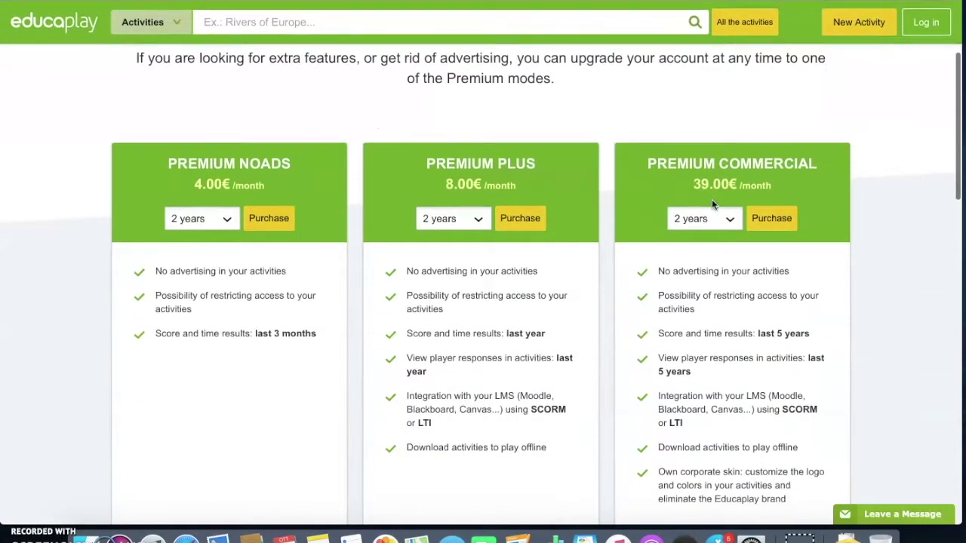
{"action": "scroll", "coordinate": [712, 200], "scroll_direction": "down", "scroll_amount": 1}
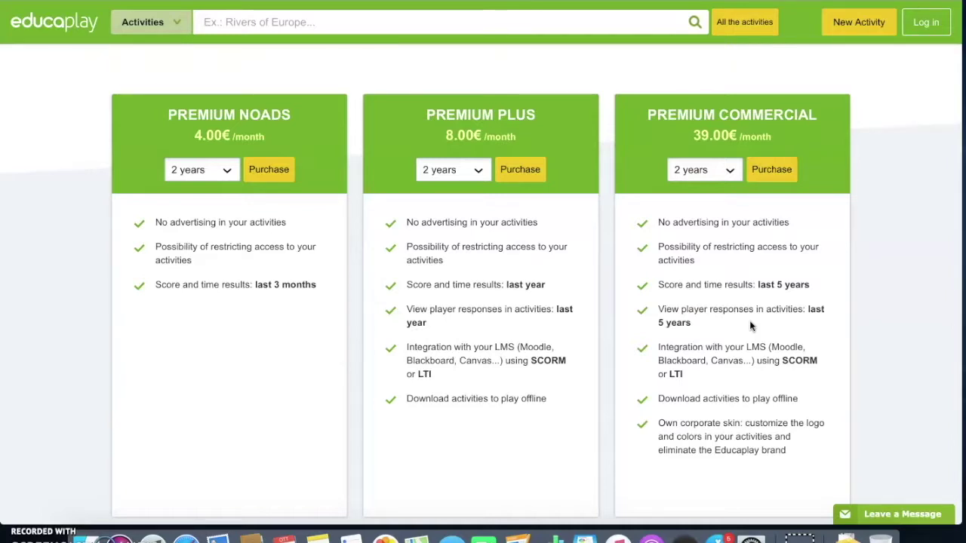
Return to the home page and check which interface languages are offered, without changing the selection
{"action": "left_click", "coordinate": [59, 21]}
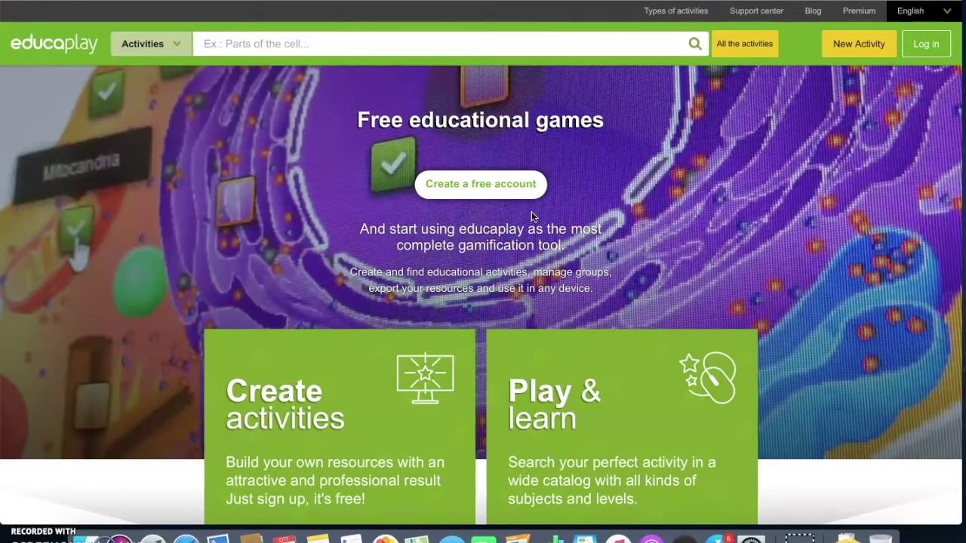
{"action": "left_click", "coordinate": [935, 11]}
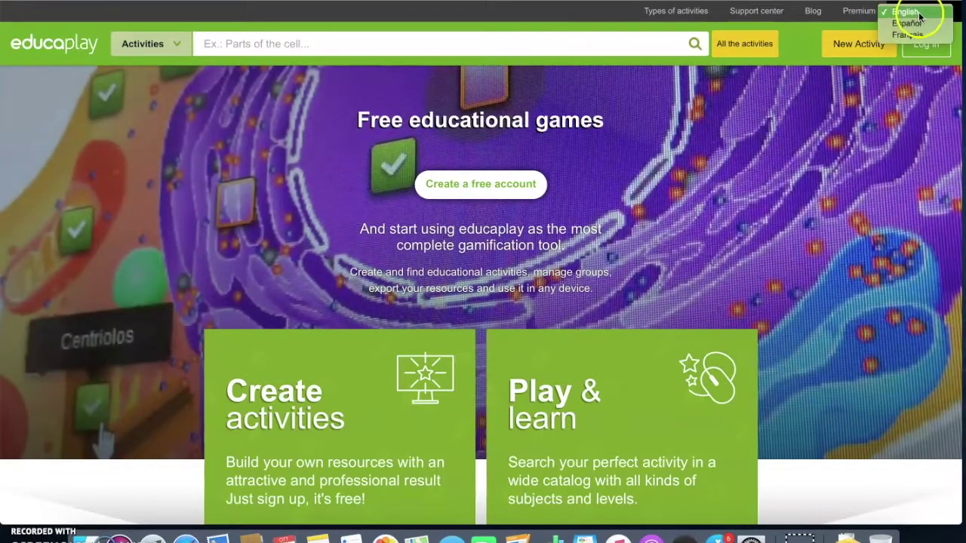
{"action": "left_click", "coordinate": [869, 93]}
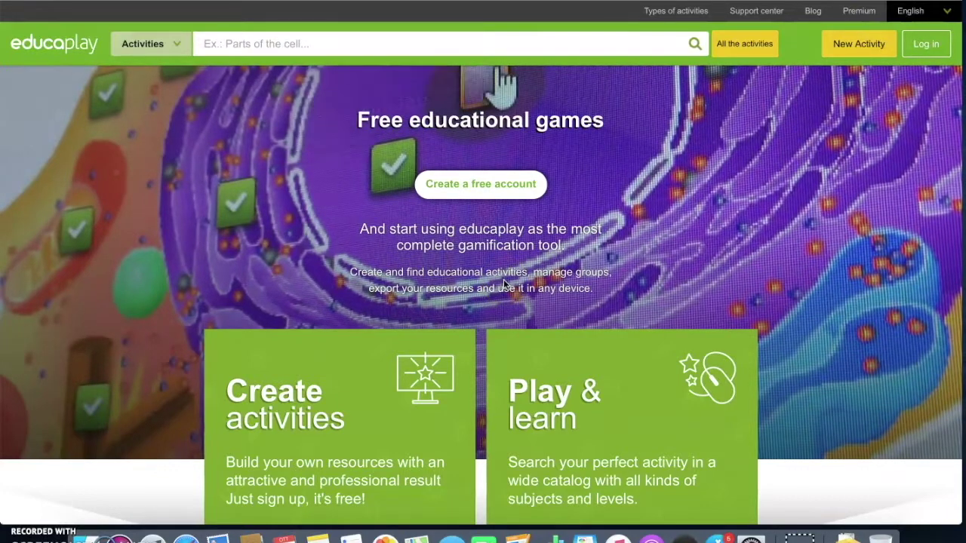
Open the free account sign-up page and review its social login and email registration options
{"action": "left_click", "coordinate": [507, 186]}
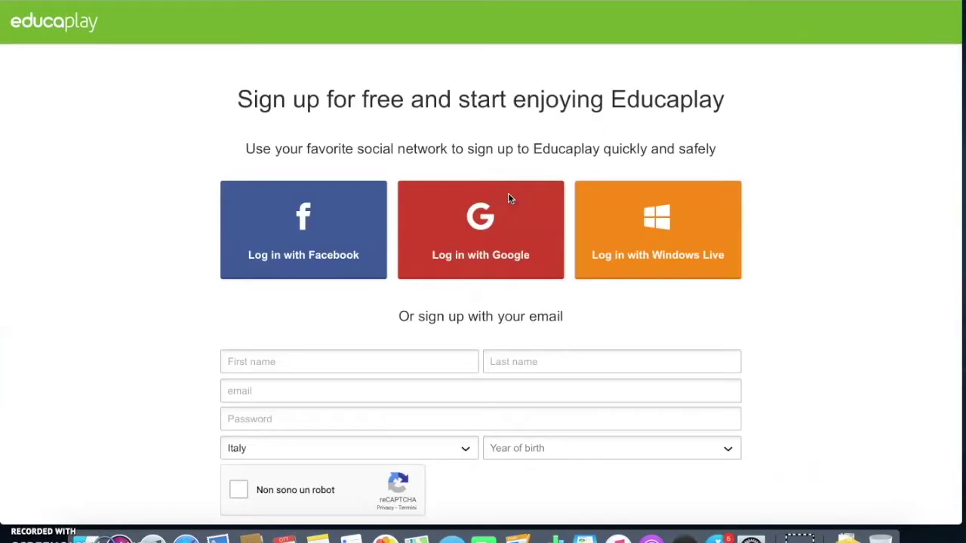
{"action": "scroll", "coordinate": [445, 333], "scroll_direction": "down", "scroll_amount": 1}
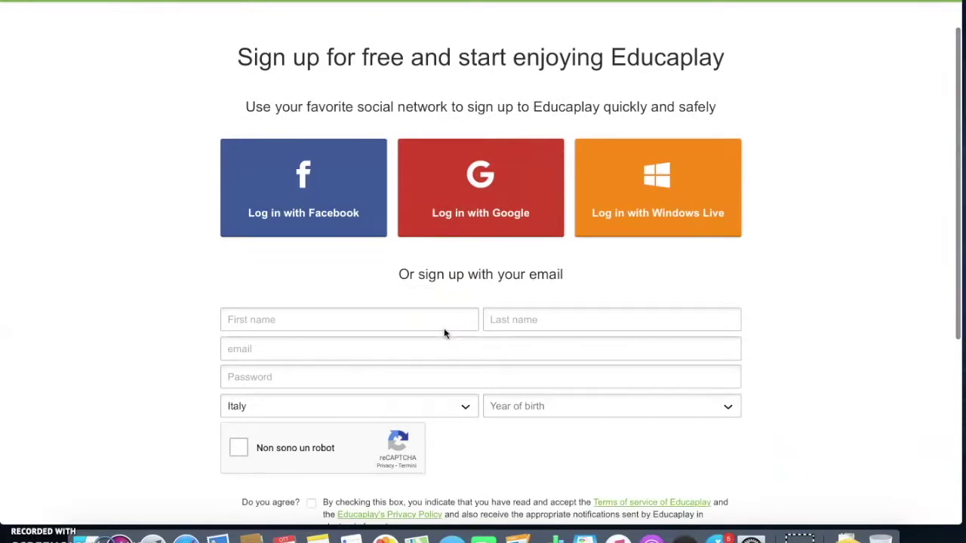
{"action": "scroll", "coordinate": [445, 333], "scroll_direction": "down", "scroll_amount": 1}
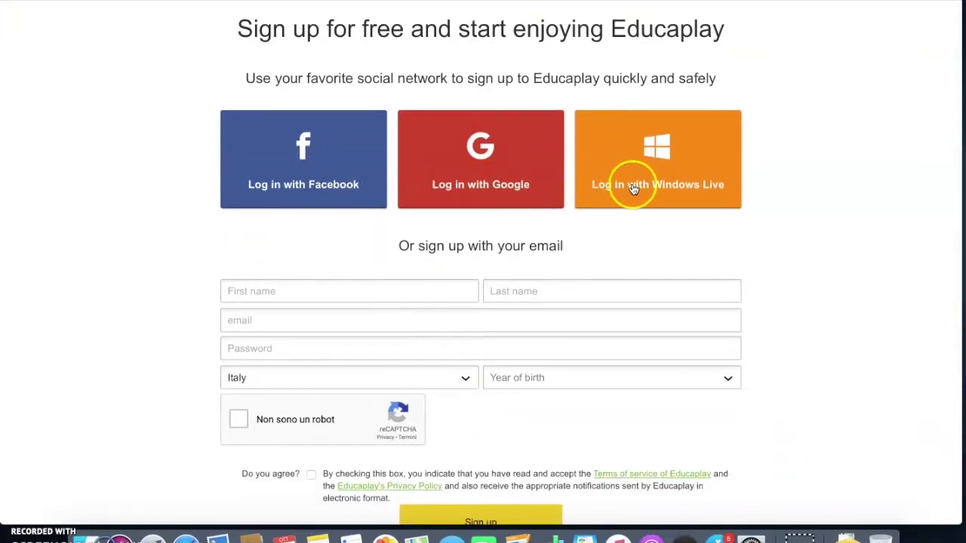
{"action": "scroll", "coordinate": [765, 196], "scroll_direction": "down", "scroll_amount": 2}
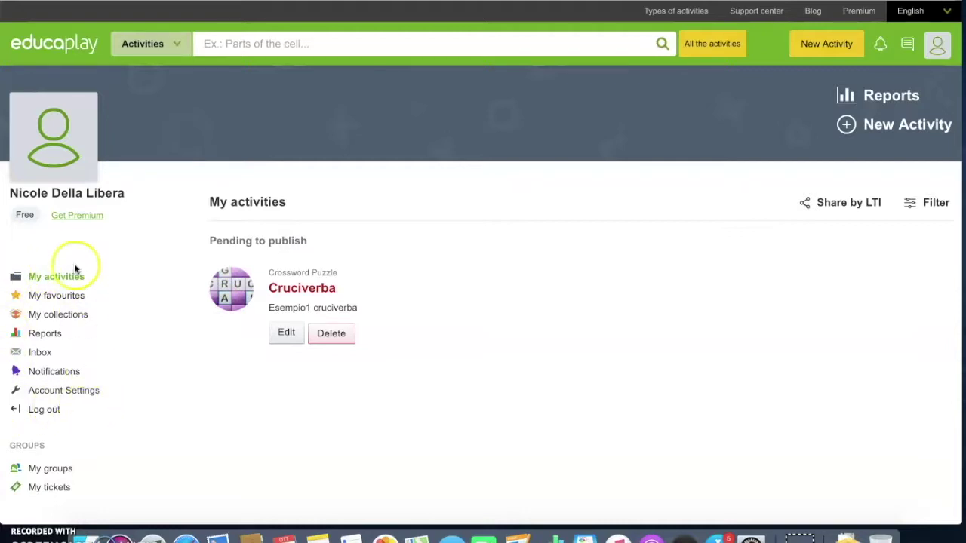
Look through the profile's My activities, My favourites and My collections pages
{"action": "left_click", "coordinate": [53, 281]}
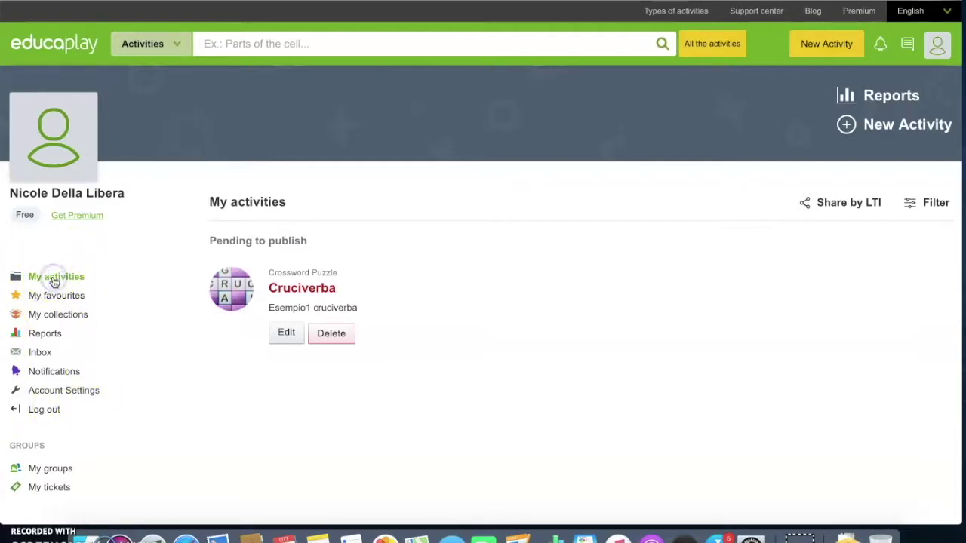
{"action": "left_click", "coordinate": [80, 299]}
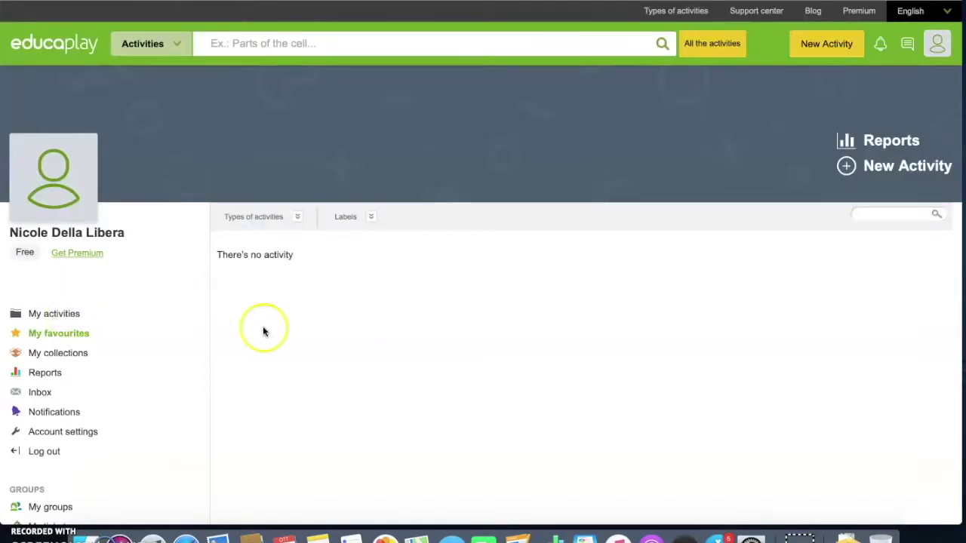
{"action": "scroll", "coordinate": [263, 330], "scroll_direction": "down", "scroll_amount": 3}
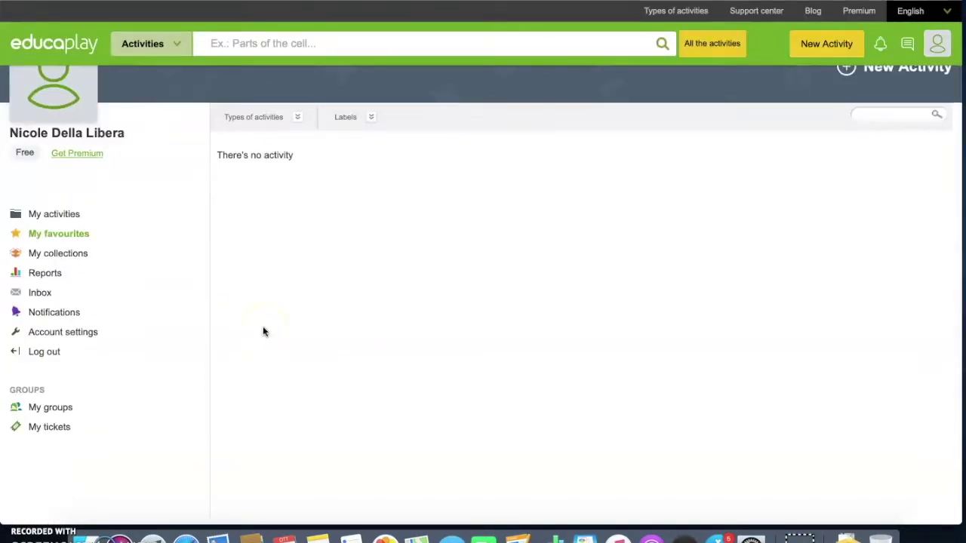
{"action": "left_click", "coordinate": [63, 253]}
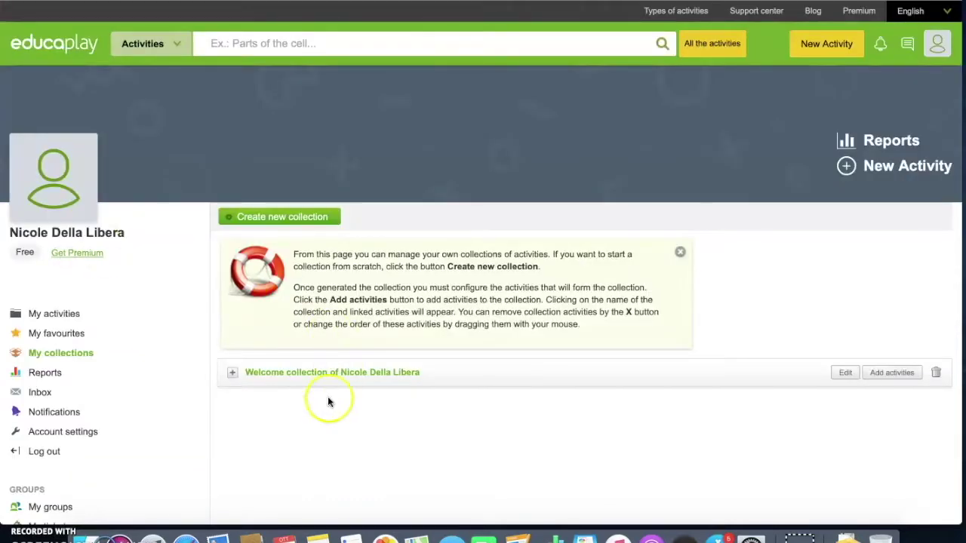
{"action": "scroll", "coordinate": [325, 406], "scroll_direction": "down", "scroll_amount": 3}
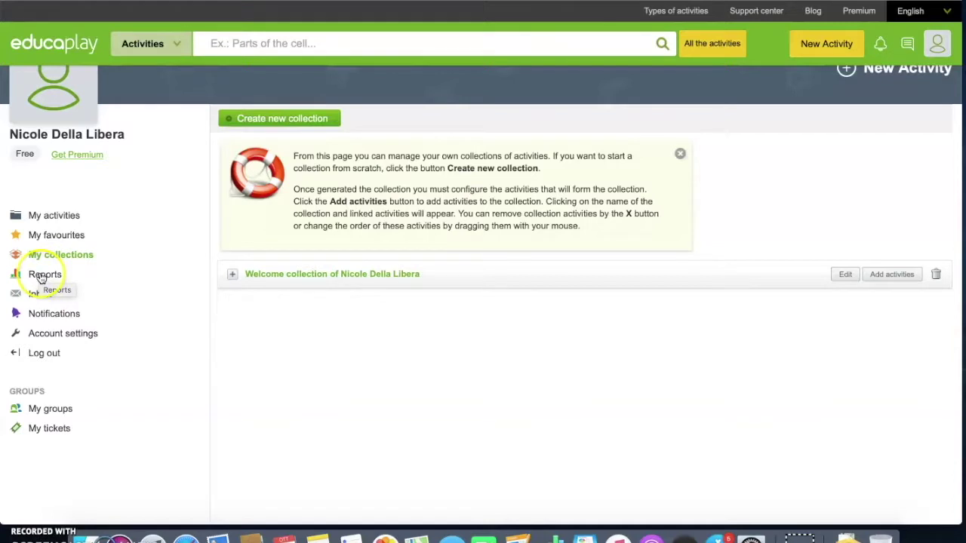
Open the General statistics report from Reports and display its Custom date filter
{"action": "scroll", "coordinate": [400, 253], "scroll_direction": "up", "scroll_amount": 3}
{"action": "left_click", "coordinate": [880, 152]}
{"action": "scroll", "coordinate": [276, 318], "scroll_direction": "down", "scroll_amount": 2}
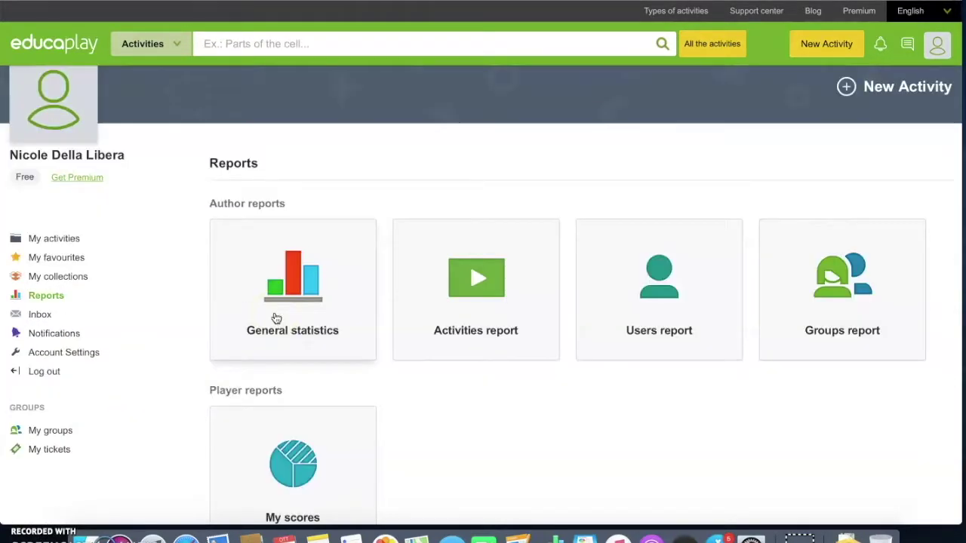
{"action": "left_click", "coordinate": [324, 332]}
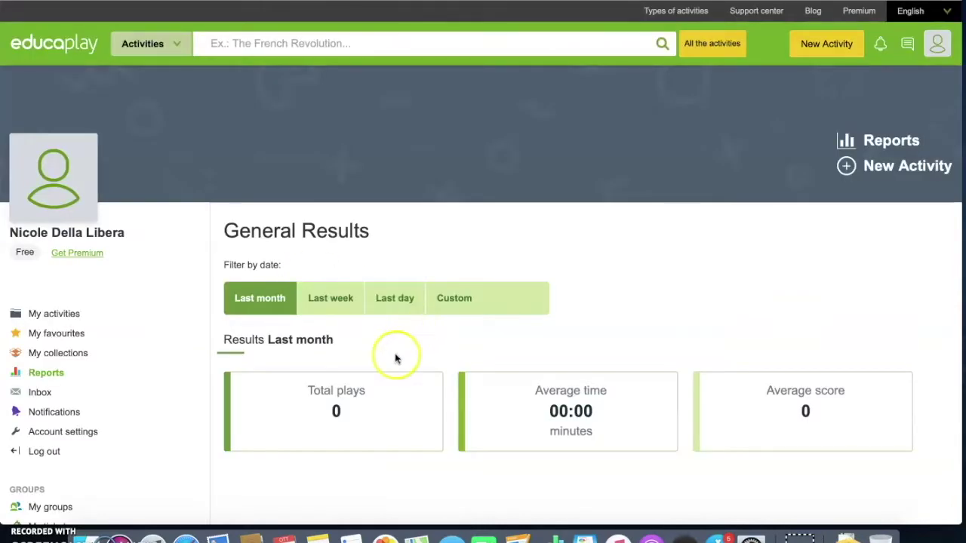
{"action": "scroll", "coordinate": [394, 358], "scroll_direction": "down", "scroll_amount": 2}
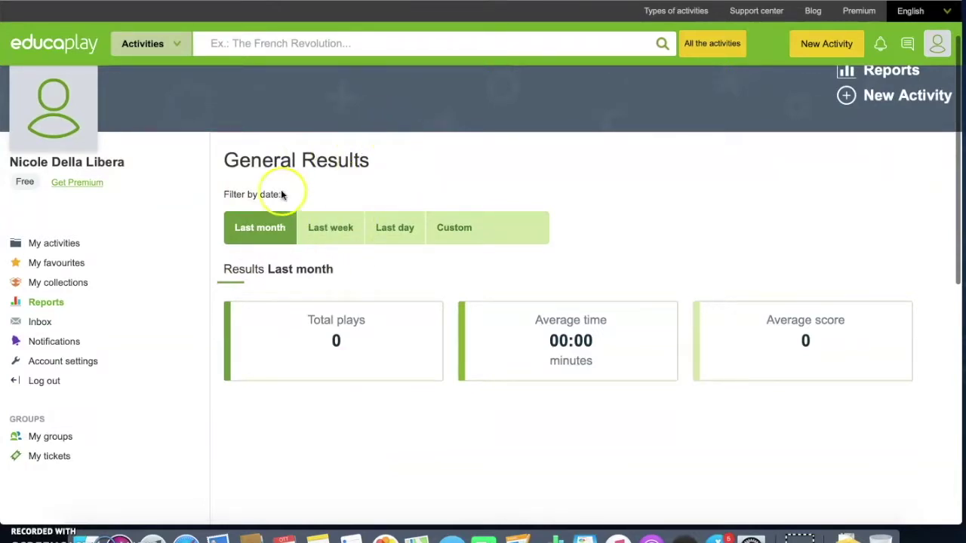
{"action": "left_click", "coordinate": [254, 225]}
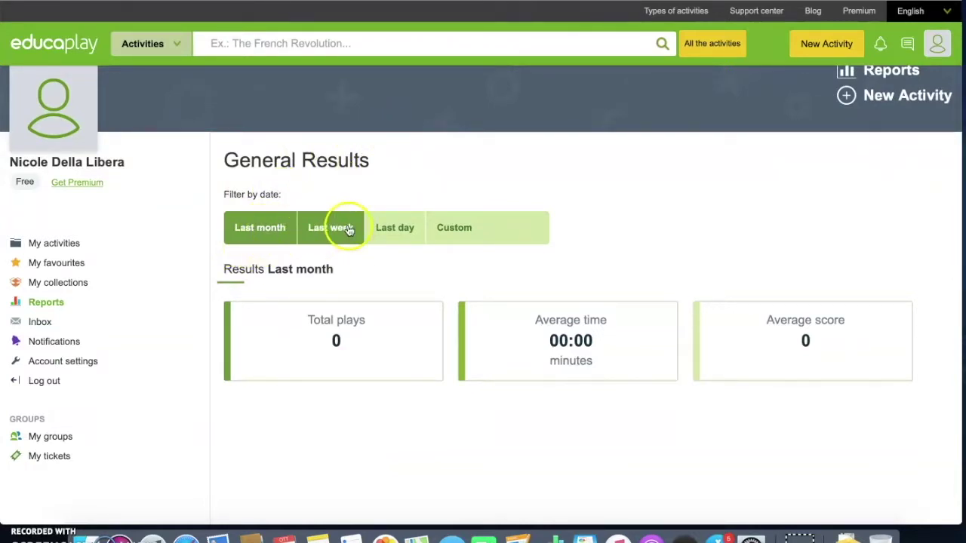
{"action": "left_click", "coordinate": [459, 225]}
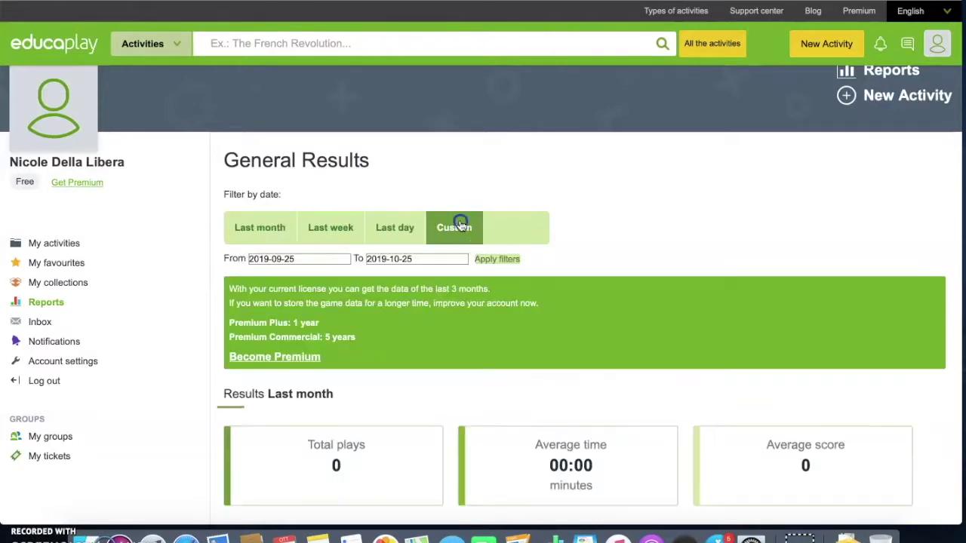
{"action": "scroll", "coordinate": [427, 331], "scroll_direction": "down", "scroll_amount": 1}
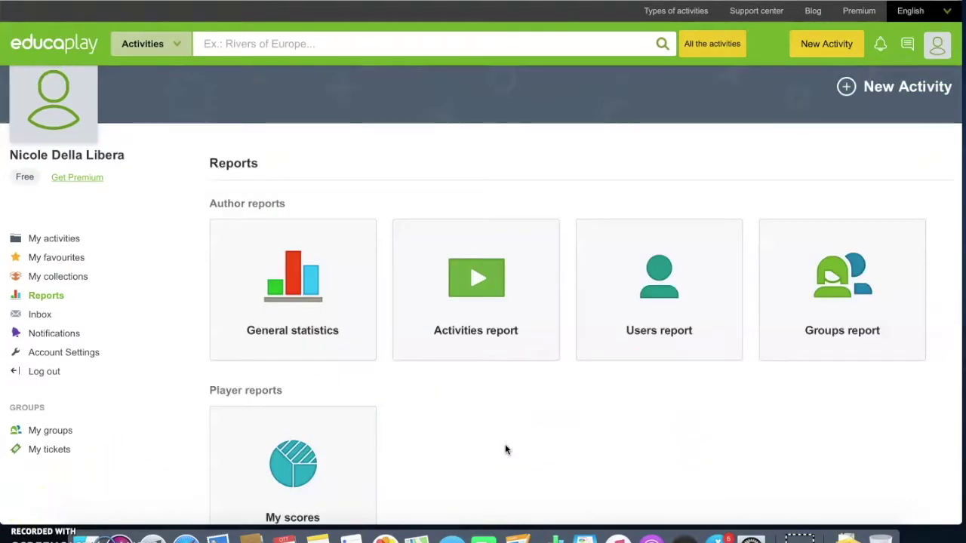
View the Activities report and its activity selector, and return to the reports overview
{"action": "left_click", "coordinate": [477, 275]}
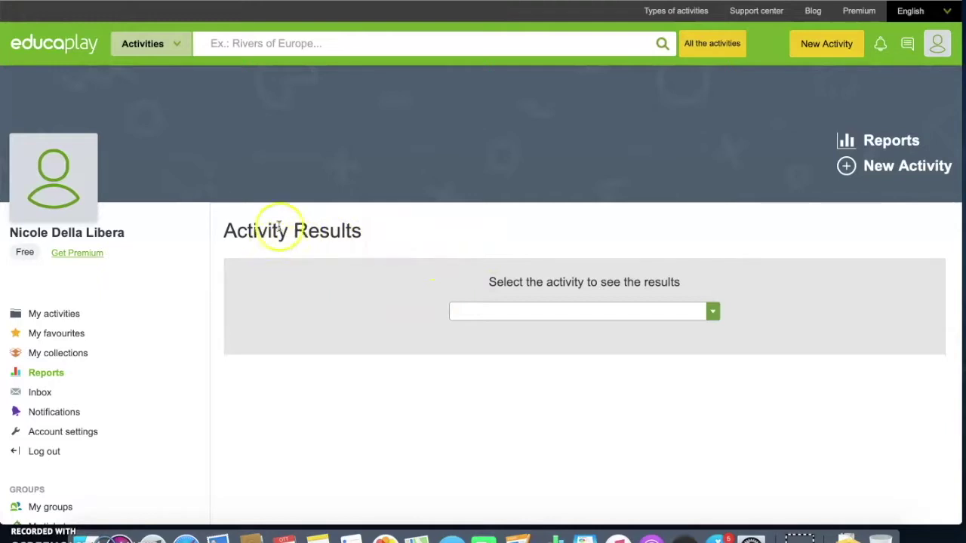
{"action": "left_click", "coordinate": [550, 323]}
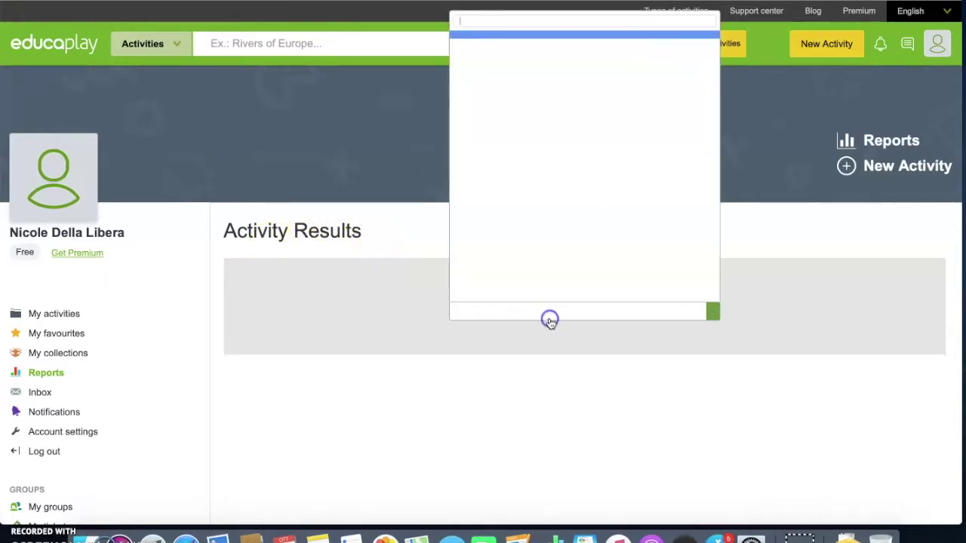
{"action": "left_click", "coordinate": [526, 318]}
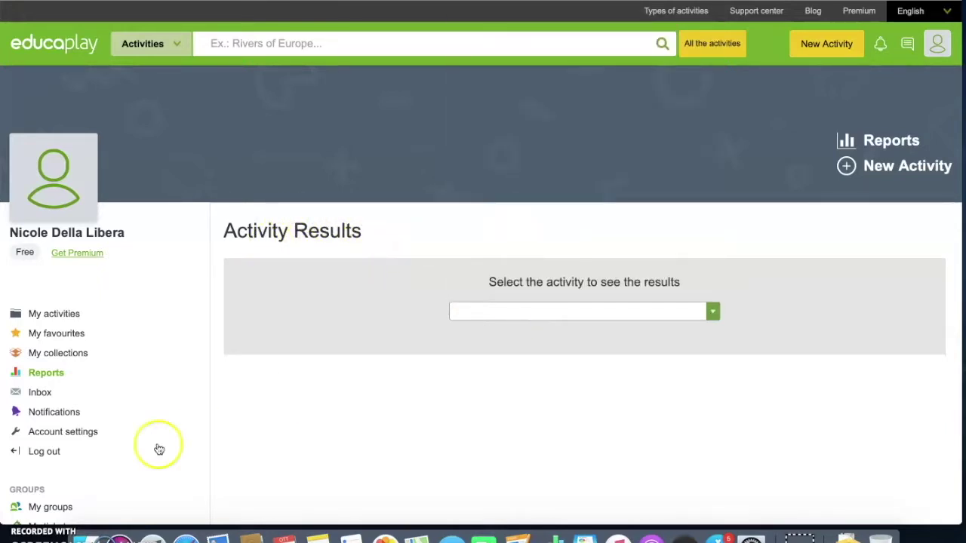
{"action": "scroll", "coordinate": [173, 317], "scroll_direction": "left", "scroll_amount": 5}
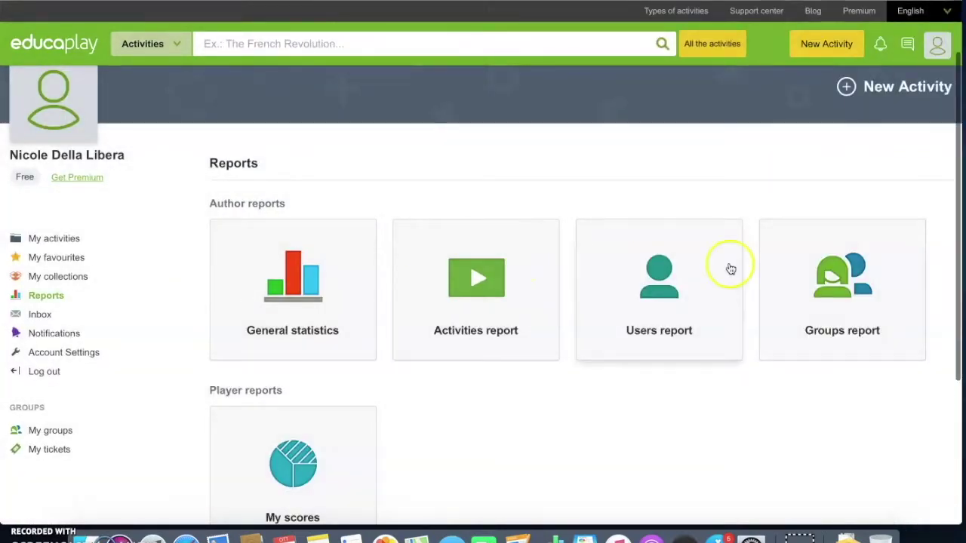
View the Users report with its user selector and the Groups report, returning to the reports overview after each
{"action": "left_click", "coordinate": [667, 281]}
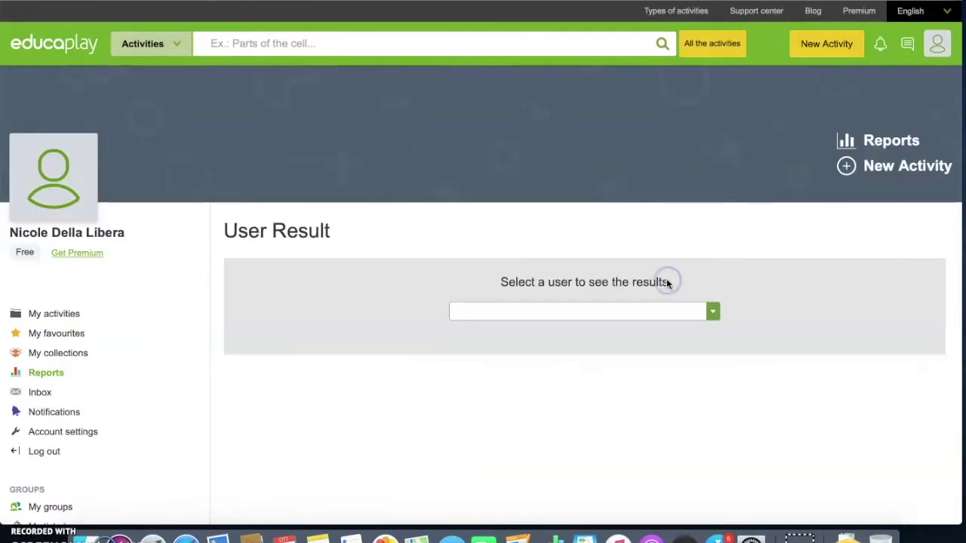
{"action": "left_click", "coordinate": [519, 310]}
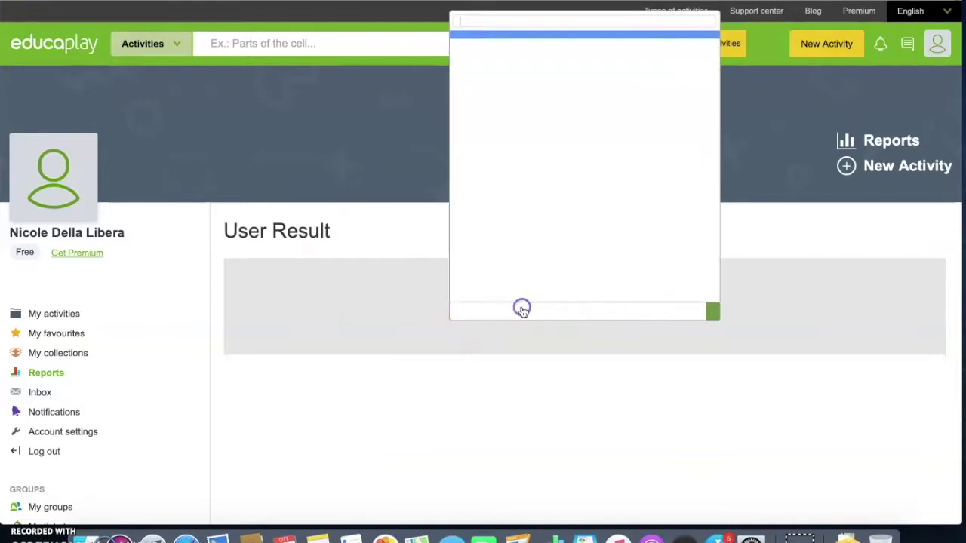
{"action": "left_click", "coordinate": [418, 386]}
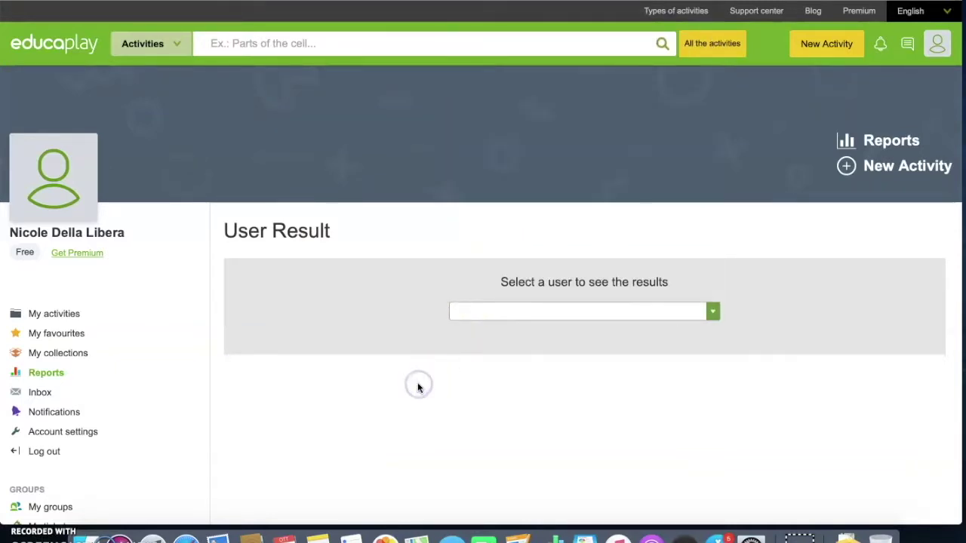
{"action": "scroll", "coordinate": [567, 345], "scroll_direction": "left", "scroll_amount": 5}
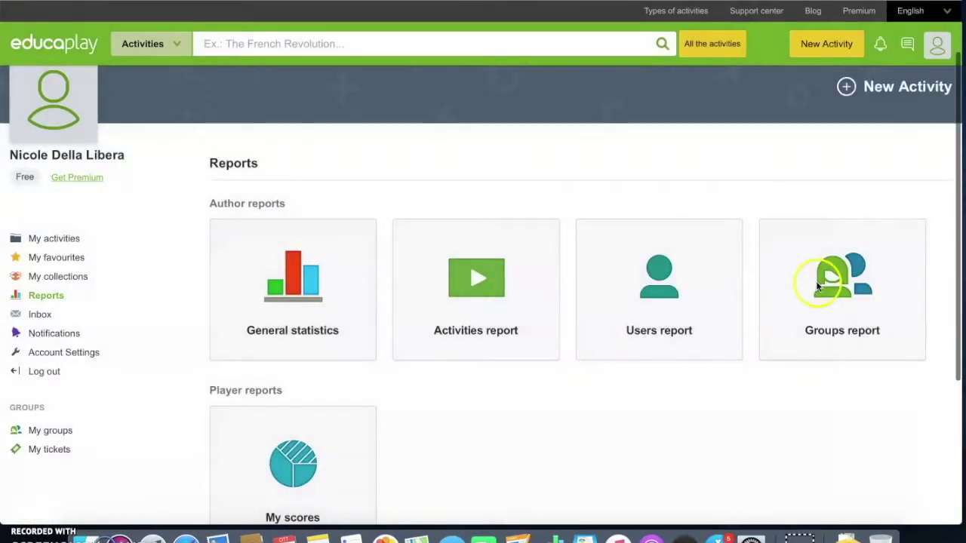
{"action": "left_click", "coordinate": [822, 280]}
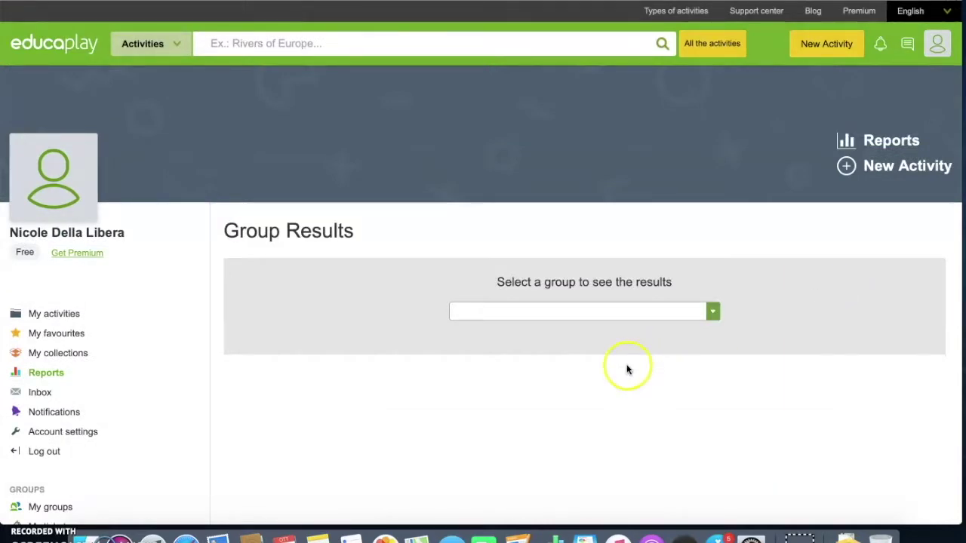
{"action": "scroll", "coordinate": [562, 407], "scroll_direction": "left", "scroll_amount": 5}
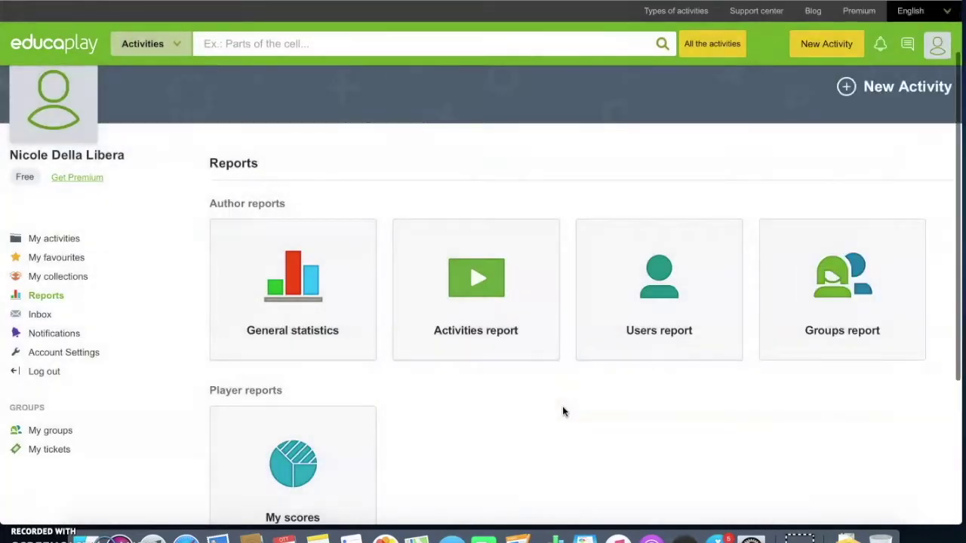
Open the My scores player report and show its Custom date filter
{"action": "scroll", "coordinate": [562, 408], "scroll_direction": "down", "scroll_amount": 5}
{"action": "left_click", "coordinate": [293, 302]}
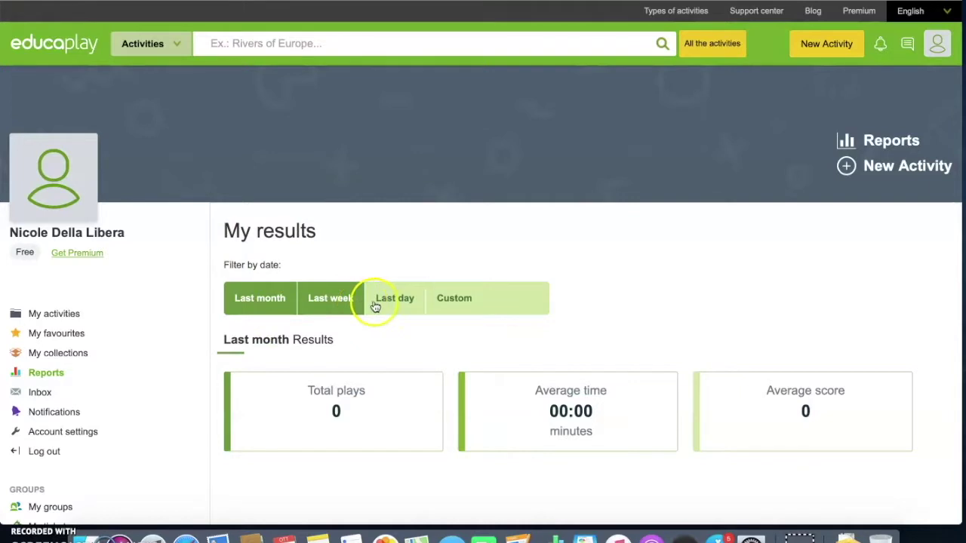
{"action": "left_click", "coordinate": [459, 298]}
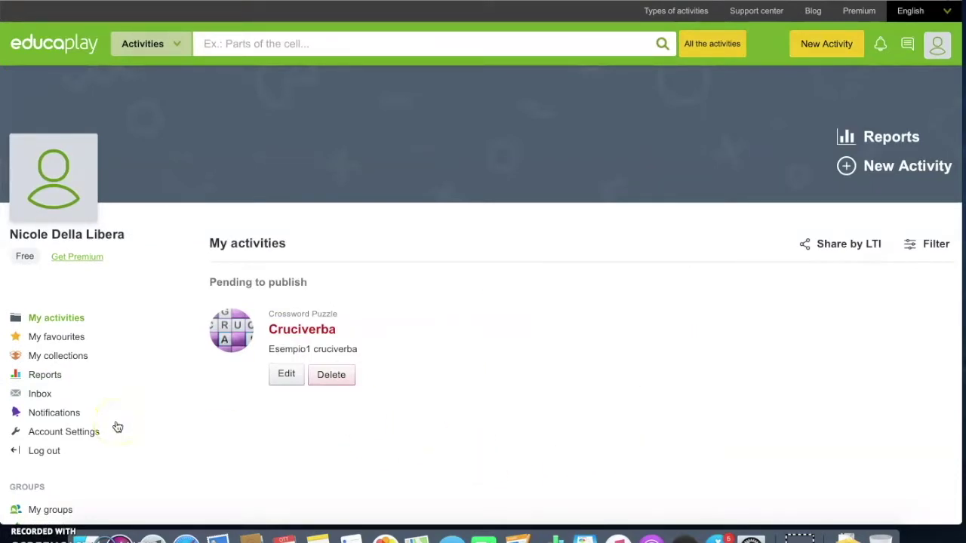
Open the profile's message inbox
{"action": "left_click", "coordinate": [45, 394]}
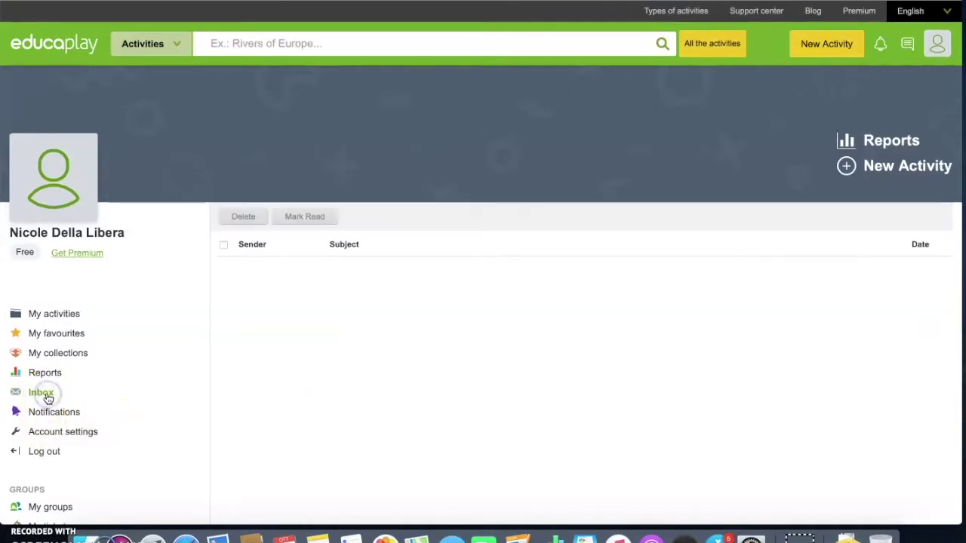
View the profile's notifications and return to the My activities page
{"action": "scroll", "coordinate": [47, 397], "scroll_direction": "down", "scroll_amount": 2}
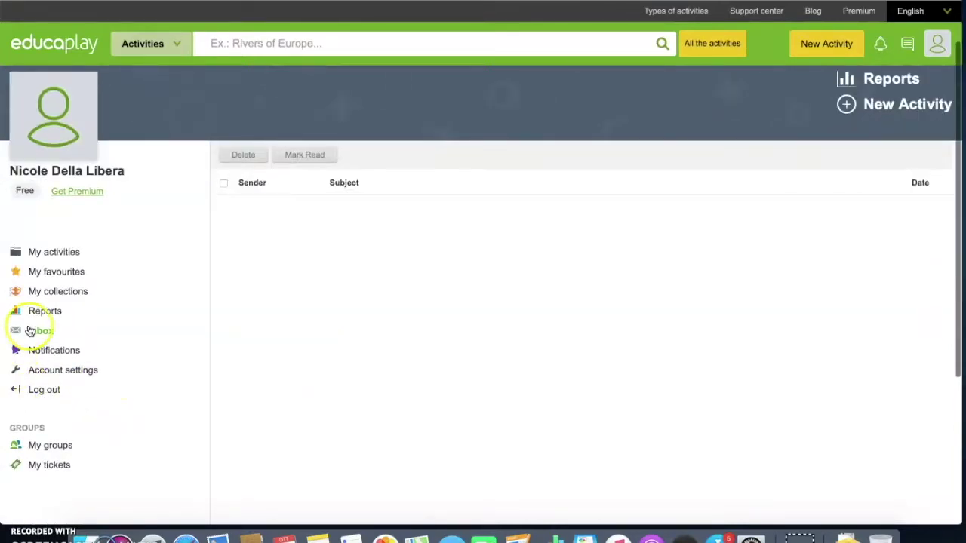
{"action": "left_click", "coordinate": [64, 350]}
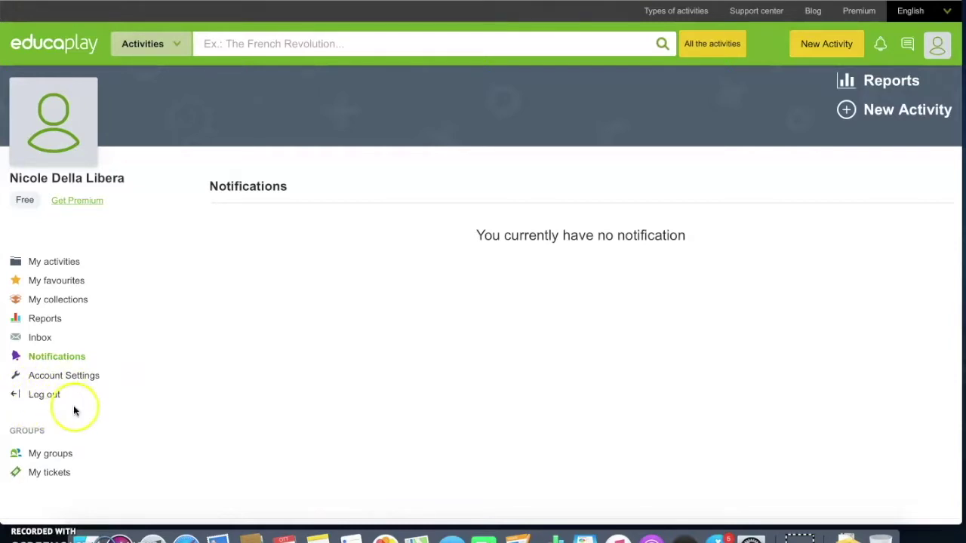
{"action": "left_click", "coordinate": [29, 493]}
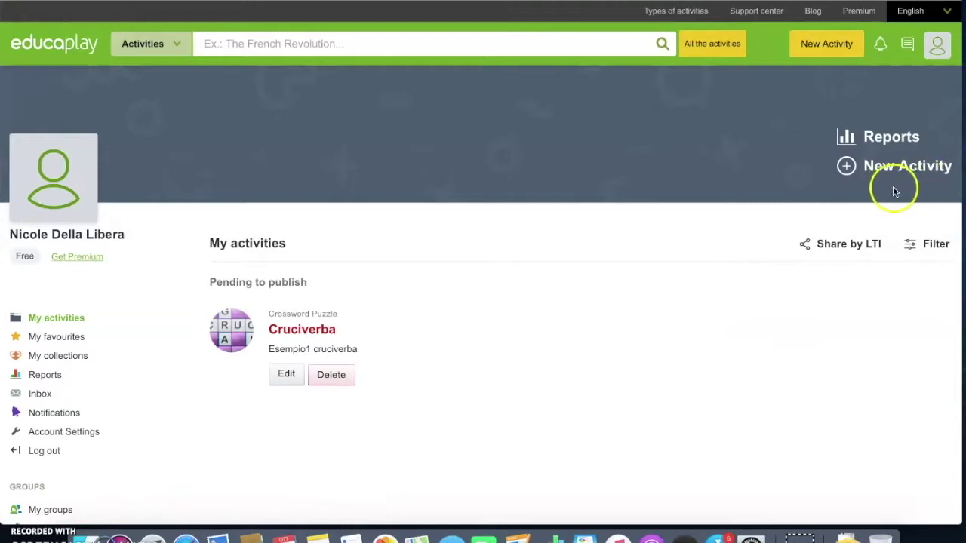
Start a new activity and view the available language options, keeping Italian
{"action": "left_click", "coordinate": [838, 160]}
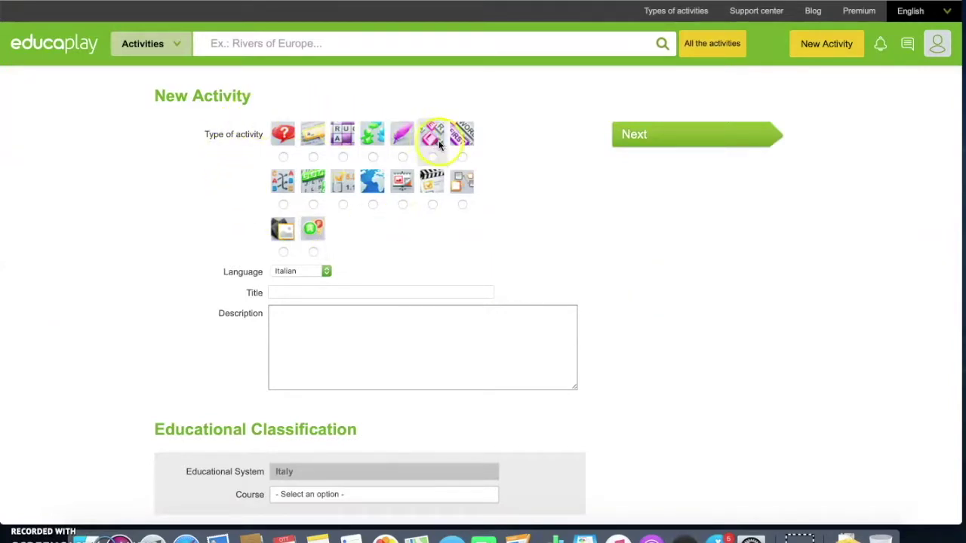
{"action": "left_click", "coordinate": [302, 272]}
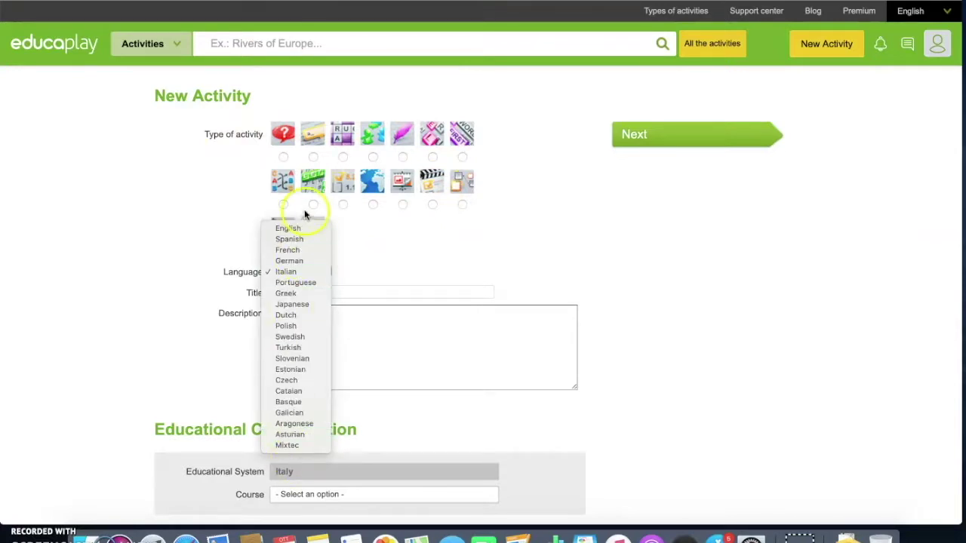
{"action": "left_click", "coordinate": [377, 243]}
Set the activity's course to 1º scuola secondaria di secondo grado in the educational classification
{"action": "scroll", "coordinate": [310, 330], "scroll_direction": "down", "scroll_amount": 3}
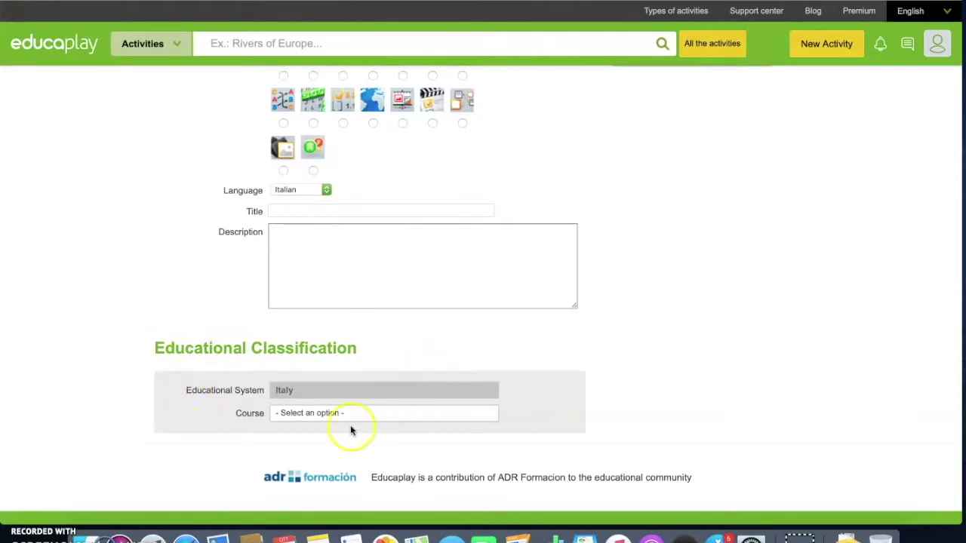
{"action": "left_click", "coordinate": [305, 413]}
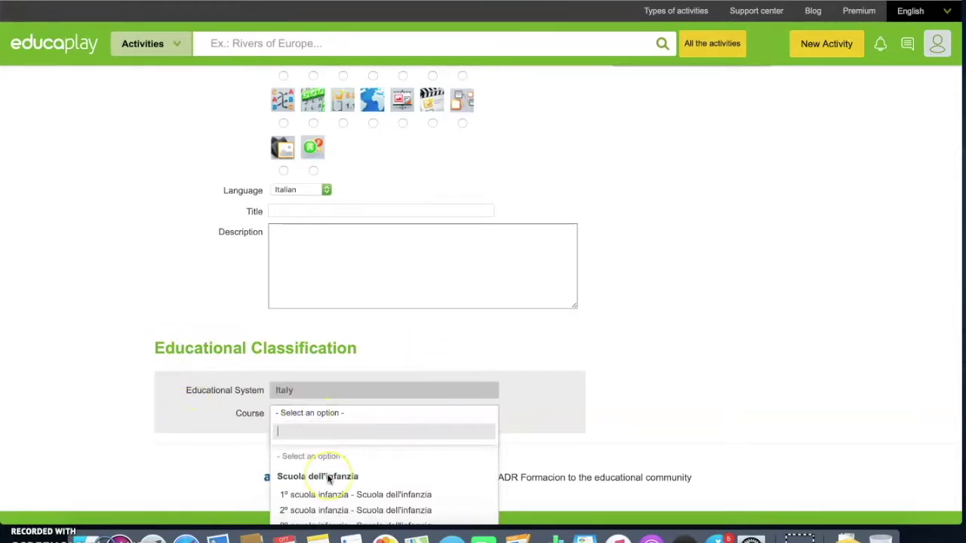
{"action": "scroll", "coordinate": [327, 475], "scroll_direction": "down", "scroll_amount": 3}
{"action": "scroll", "coordinate": [327, 475], "scroll_direction": "up", "scroll_amount": 3}
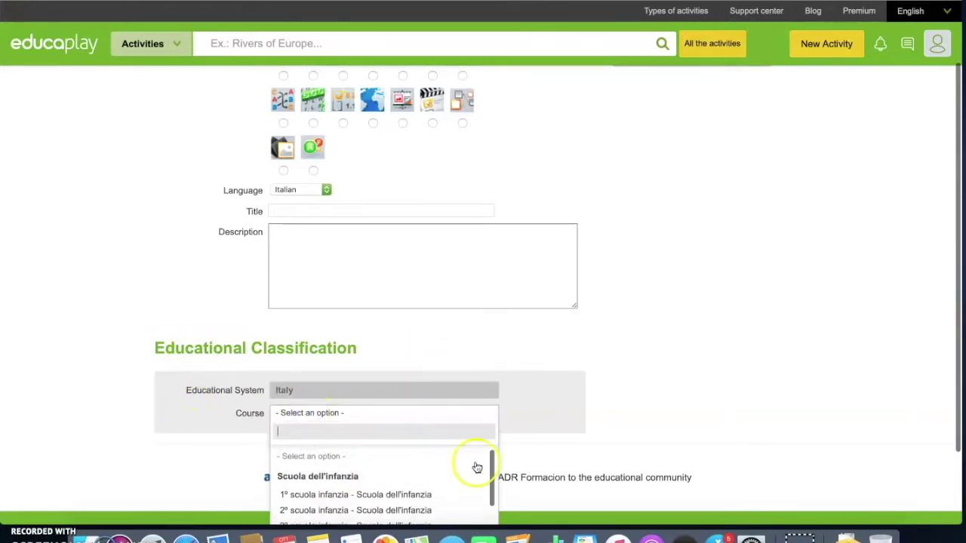
{"action": "scroll", "coordinate": [503, 450], "scroll_direction": "left", "scroll_amount": 3}
{"action": "scroll", "coordinate": [503, 449], "scroll_direction": "right", "scroll_amount": 3}
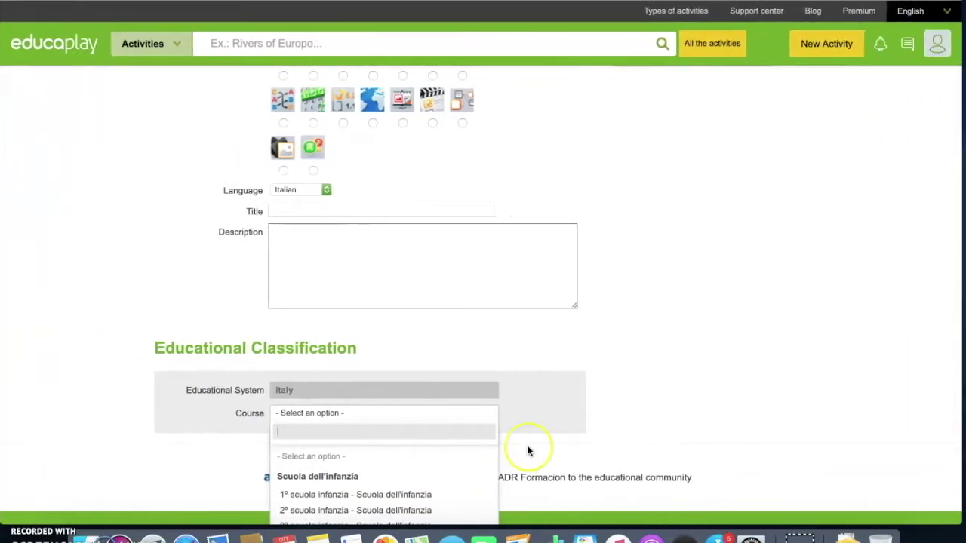
{"action": "scroll", "coordinate": [528, 451], "scroll_direction": "down", "scroll_amount": 3}
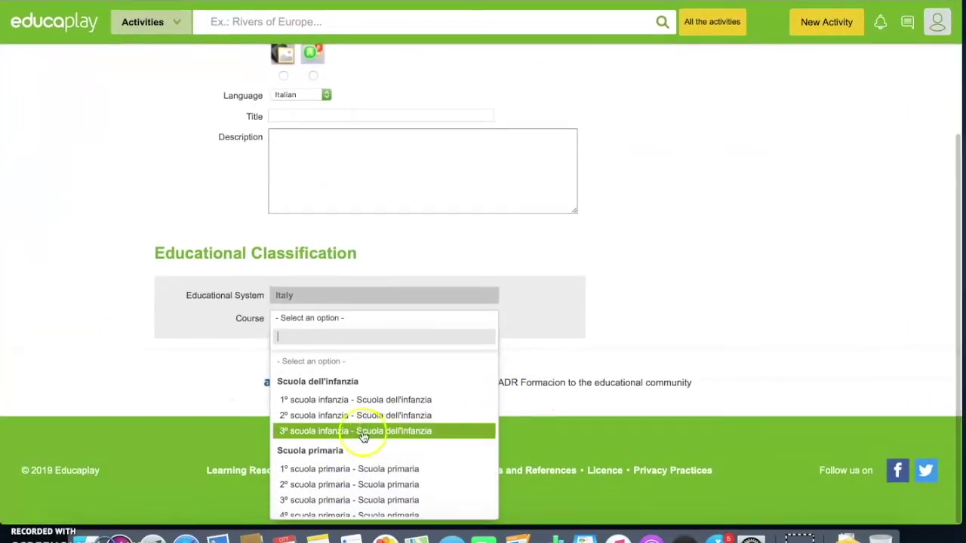
{"action": "scroll", "coordinate": [373, 437], "scroll_direction": "down", "scroll_amount": 3}
{"action": "left_click", "coordinate": [368, 462]}
{"action": "scroll", "coordinate": [368, 463], "scroll_direction": "down", "scroll_amount": 4}
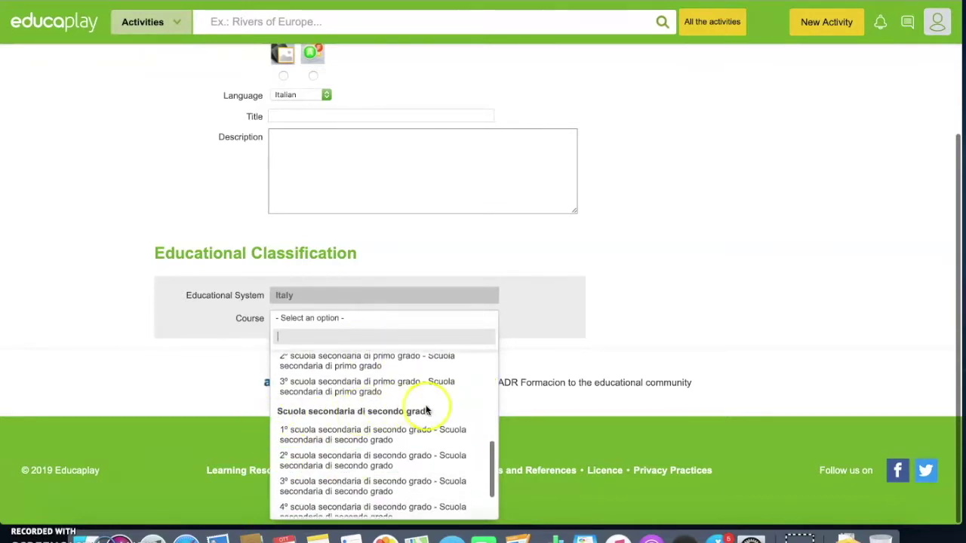
{"action": "left_click", "coordinate": [341, 440]}
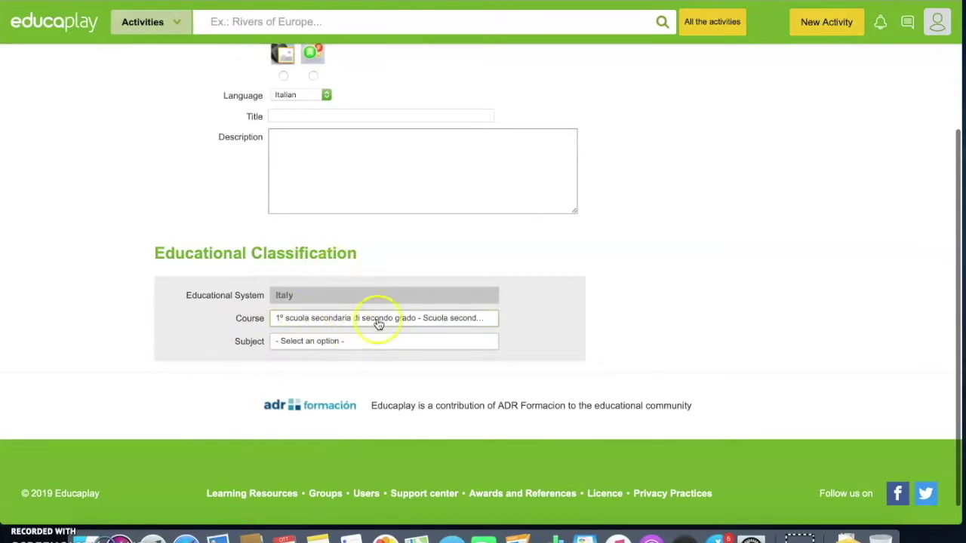
Set the activity's subject to Scienze della Terra and select the activity type with the question-mark picture
{"action": "left_click", "coordinate": [299, 342]}
{"action": "scroll", "coordinate": [345, 465], "scroll_direction": "down", "scroll_amount": 10}
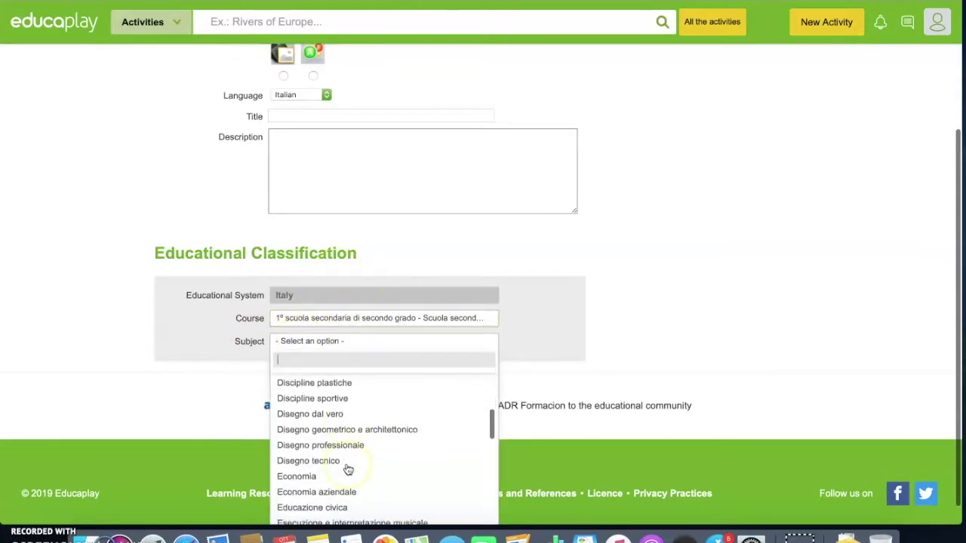
{"action": "scroll", "coordinate": [347, 469], "scroll_direction": "down", "scroll_amount": 1}
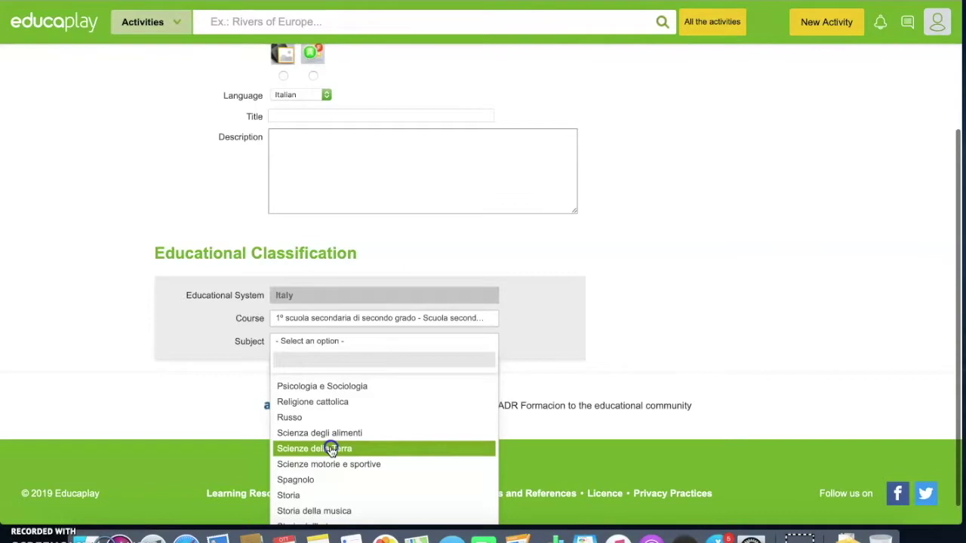
{"action": "left_click", "coordinate": [330, 449]}
{"action": "scroll", "coordinate": [231, 304], "scroll_direction": "up", "scroll_amount": 5}
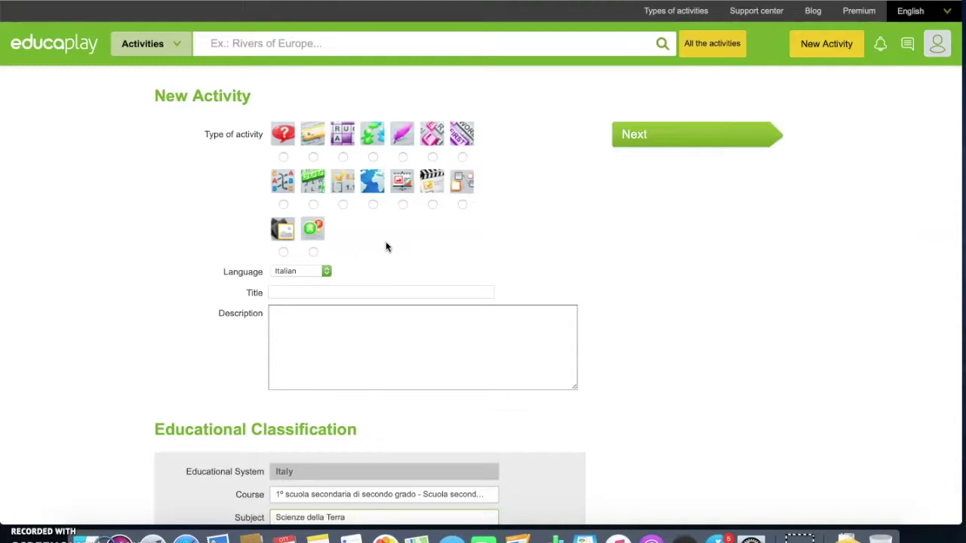
{"action": "left_click", "coordinate": [271, 162]}
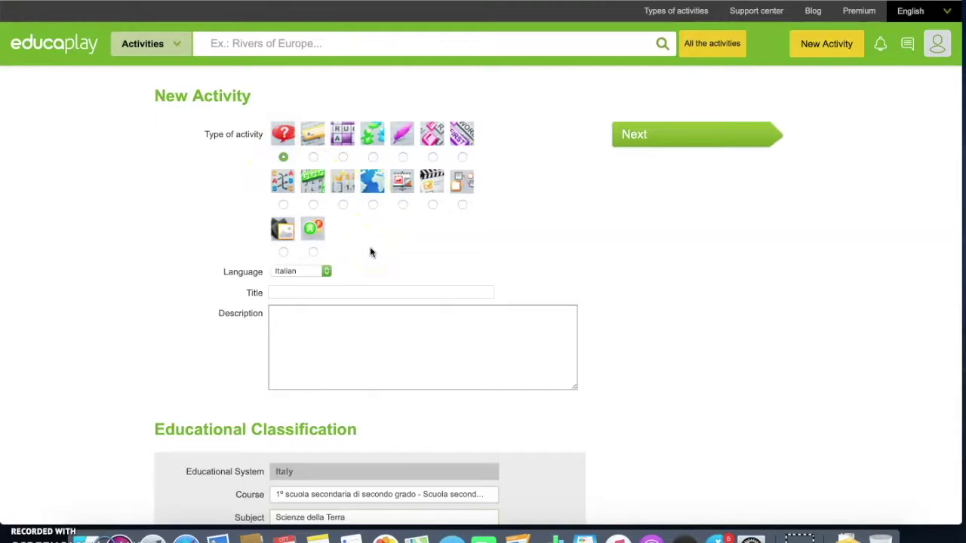
View the Types of activities overview and examine the page on how to create quizzes
{"action": "left_click", "coordinate": [672, 19]}
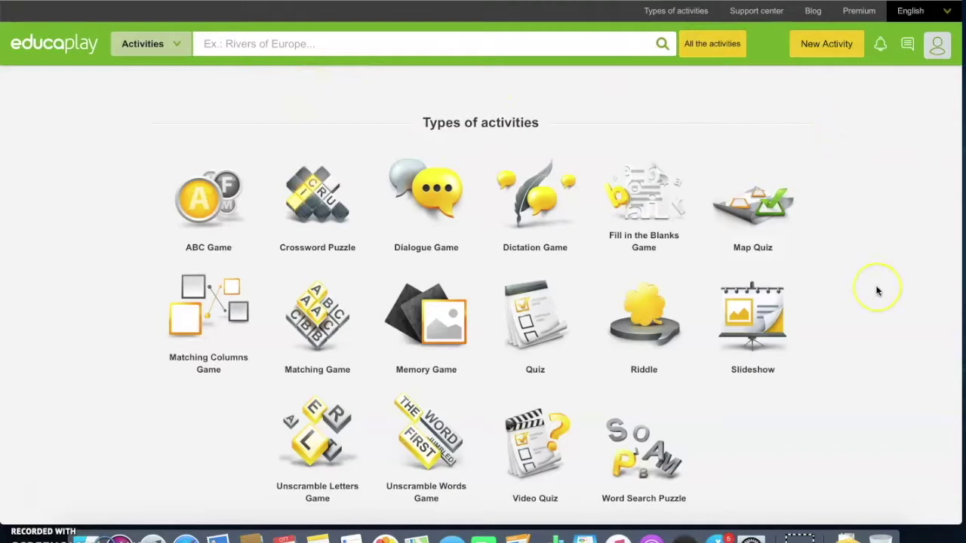
{"action": "scroll", "coordinate": [875, 286], "scroll_direction": "down", "scroll_amount": 1}
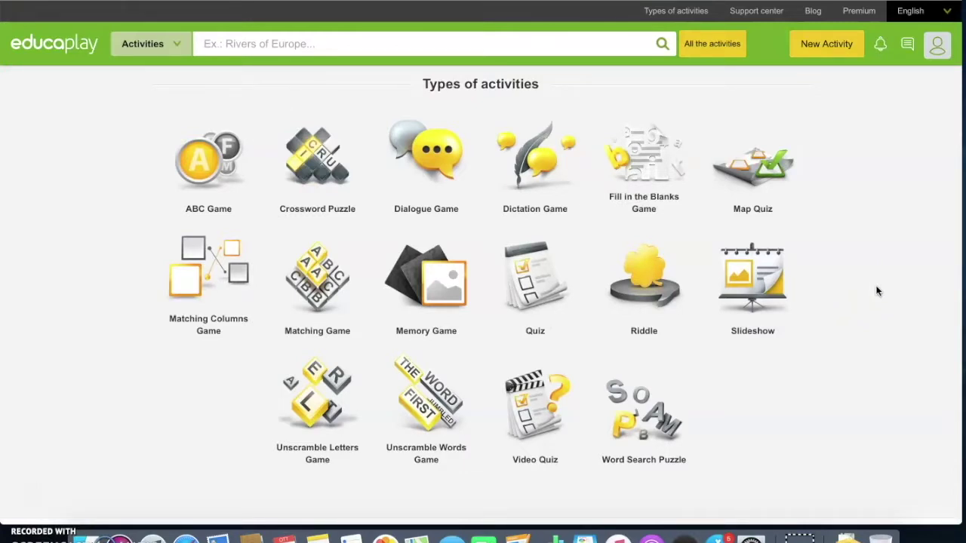
{"action": "left_click", "coordinate": [531, 276]}
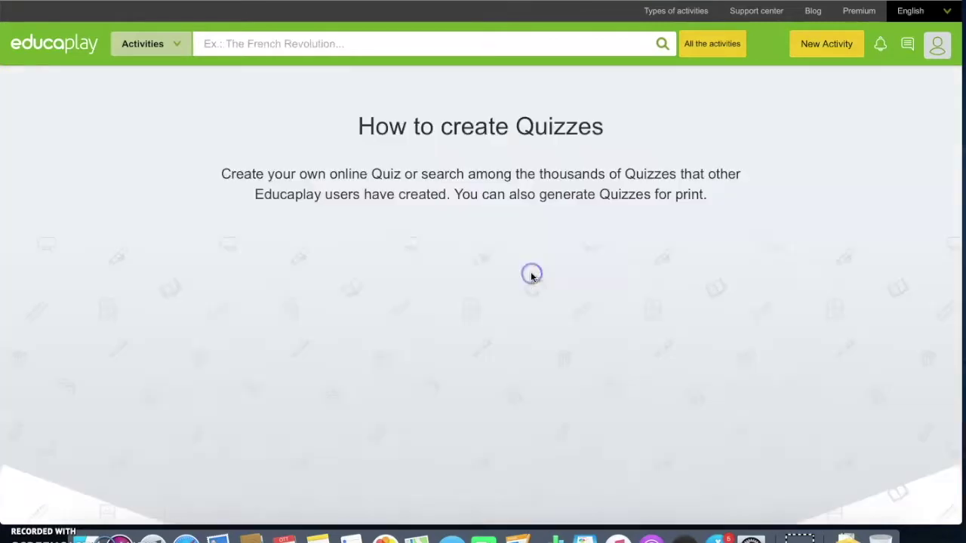
{"action": "scroll", "coordinate": [741, 326], "scroll_direction": "down", "scroll_amount": 2}
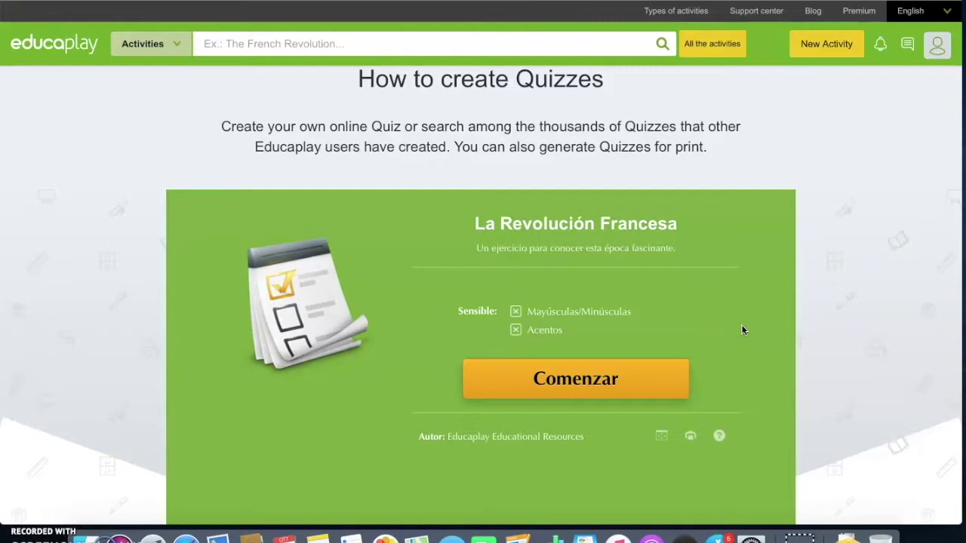
Return to the new activity form and create the Italian quiz titled QUIZ GAME with the description "Esempio di quiz"
{"action": "scroll", "coordinate": [741, 329], "scroll_direction": "left", "scroll_amount": 5}
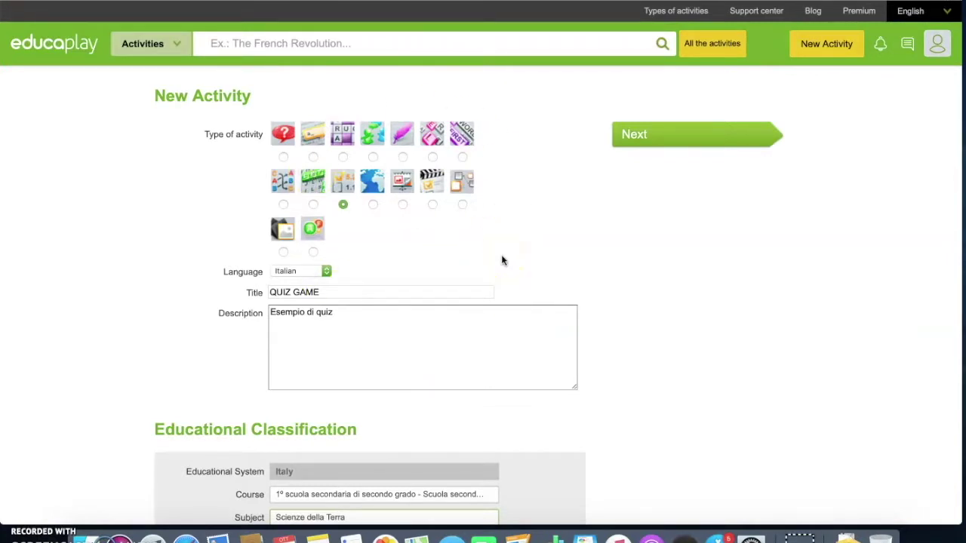
{"action": "left_click", "coordinate": [637, 135]}
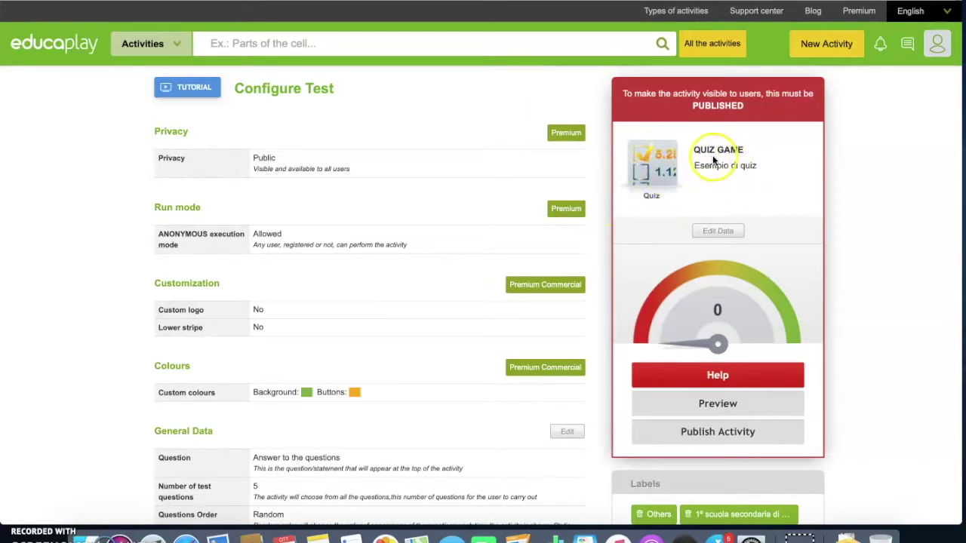
View the quiz's editable title, description and educational classification data, and close it without changes
{"action": "left_click", "coordinate": [704, 232]}
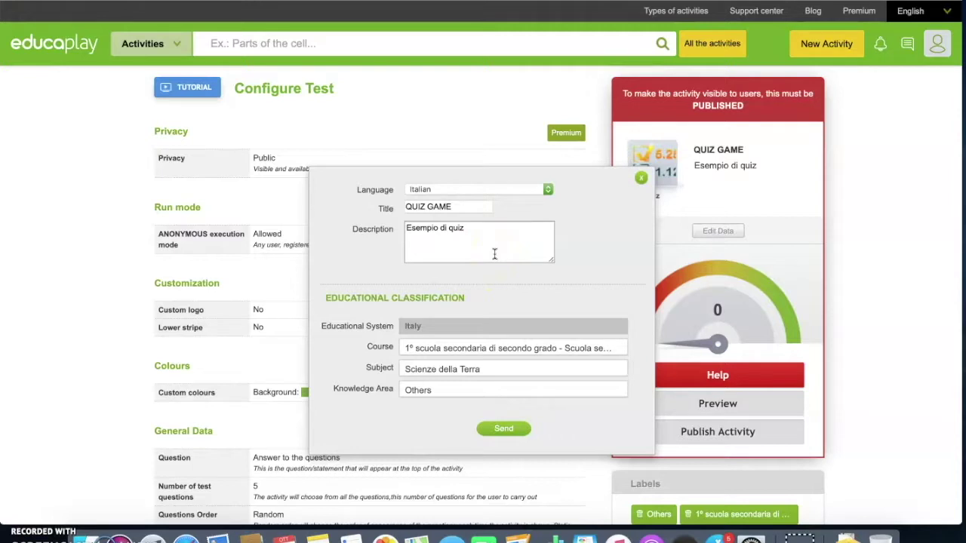
{"action": "left_click", "coordinate": [641, 178]}
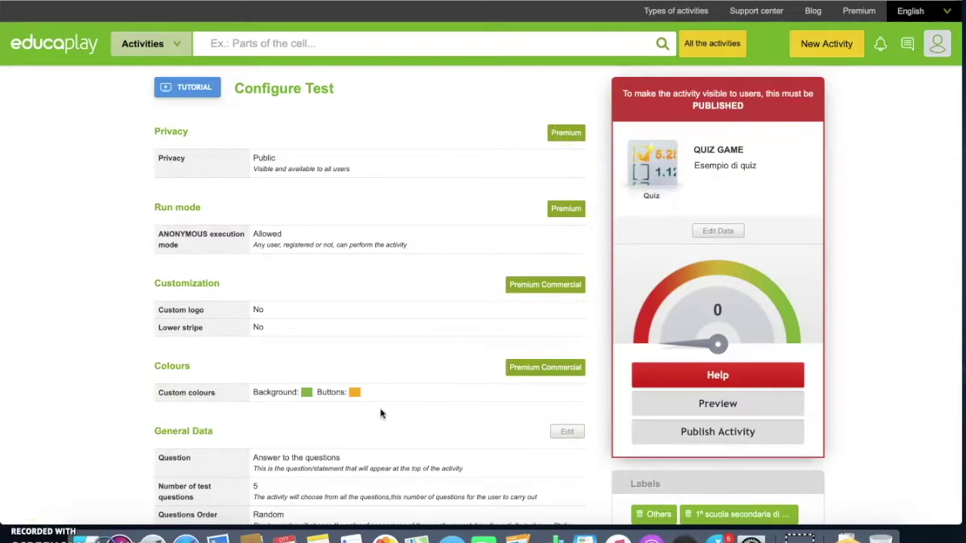
Examine the quiz's configuration page, including its Premium options, General Data, Feedback by Score, Test questions, labels and quality gauge
{"action": "scroll", "coordinate": [380, 413], "scroll_direction": "down", "scroll_amount": 5}
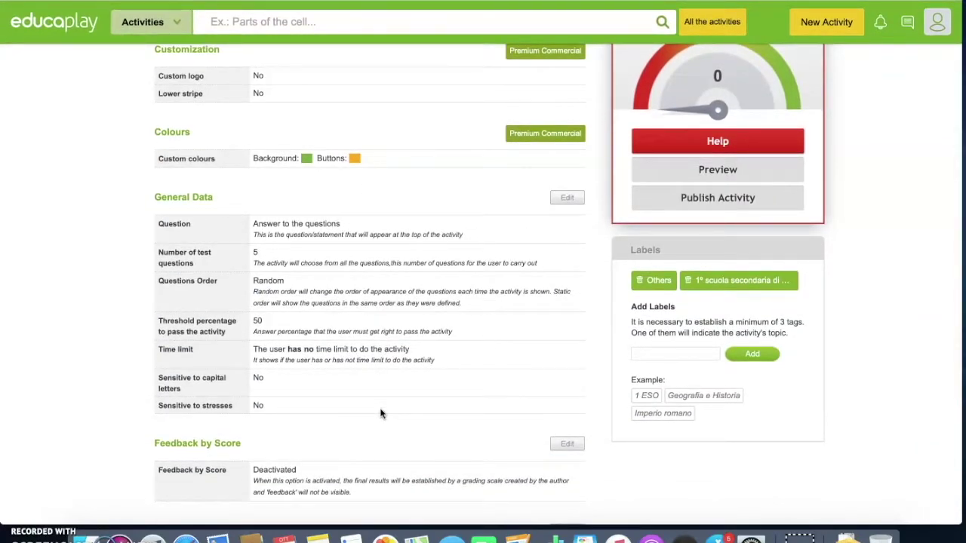
{"action": "scroll", "coordinate": [380, 414], "scroll_direction": "down", "scroll_amount": 1}
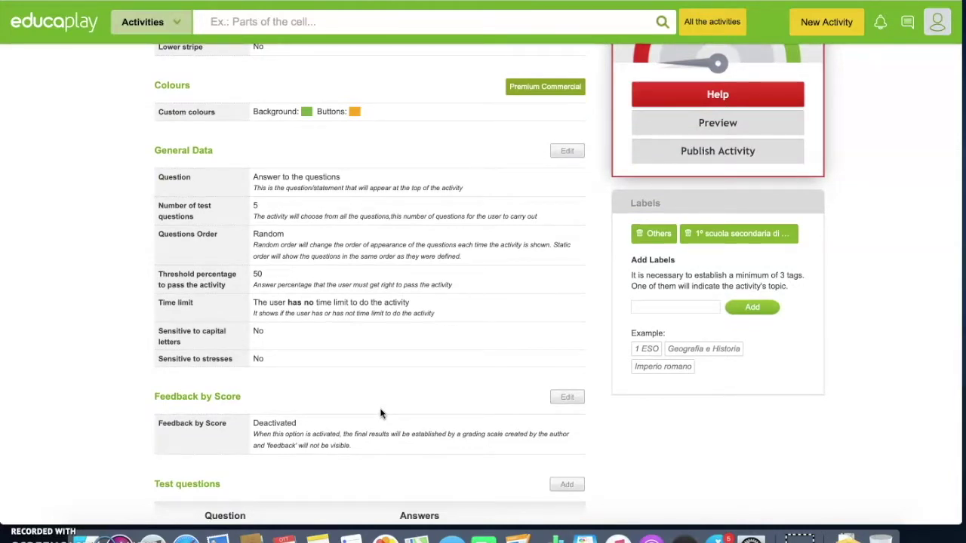
{"action": "scroll", "coordinate": [380, 413], "scroll_direction": "down", "scroll_amount": 2}
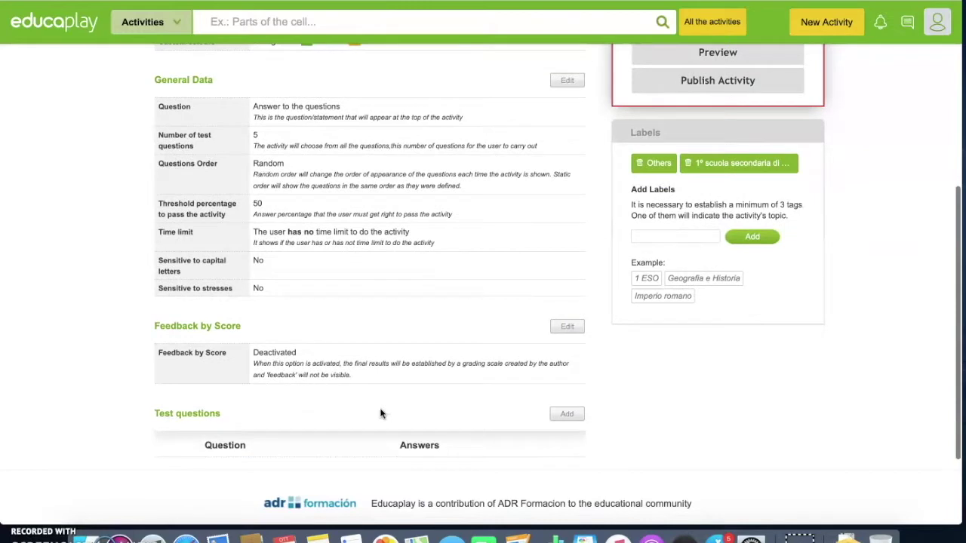
{"action": "scroll", "coordinate": [380, 413], "scroll_direction": "up", "scroll_amount": 1}
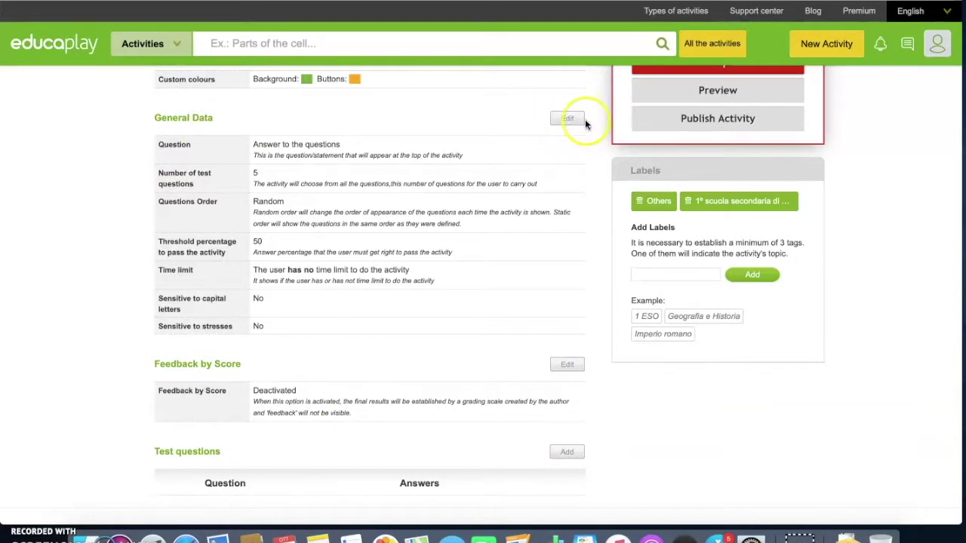
{"action": "scroll", "coordinate": [456, 415], "scroll_direction": "up", "scroll_amount": 5}
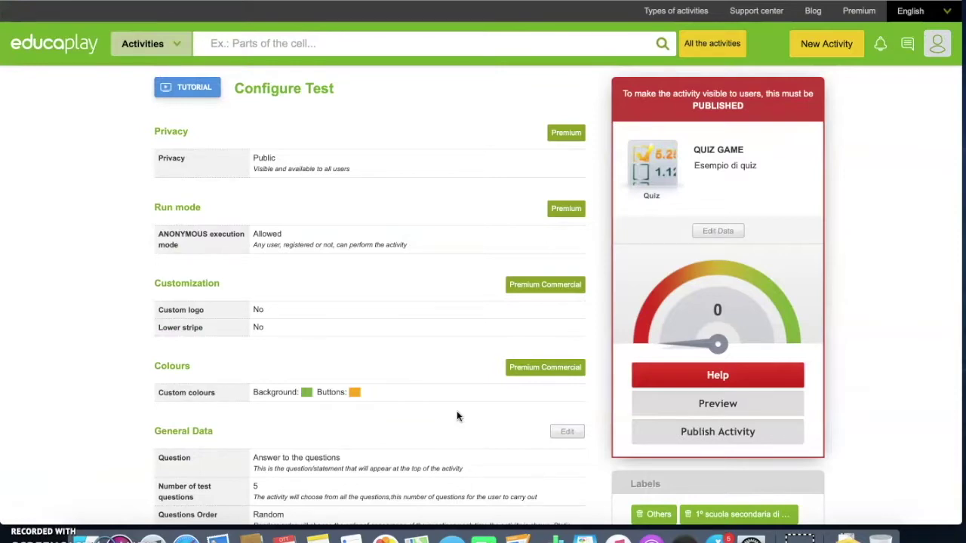
{"action": "scroll", "coordinate": [457, 416], "scroll_direction": "down", "scroll_amount": 5}
{"action": "scroll", "coordinate": [458, 416], "scroll_direction": "up", "scroll_amount": 1}
{"action": "scroll", "coordinate": [458, 415], "scroll_direction": "up", "scroll_amount": 5}
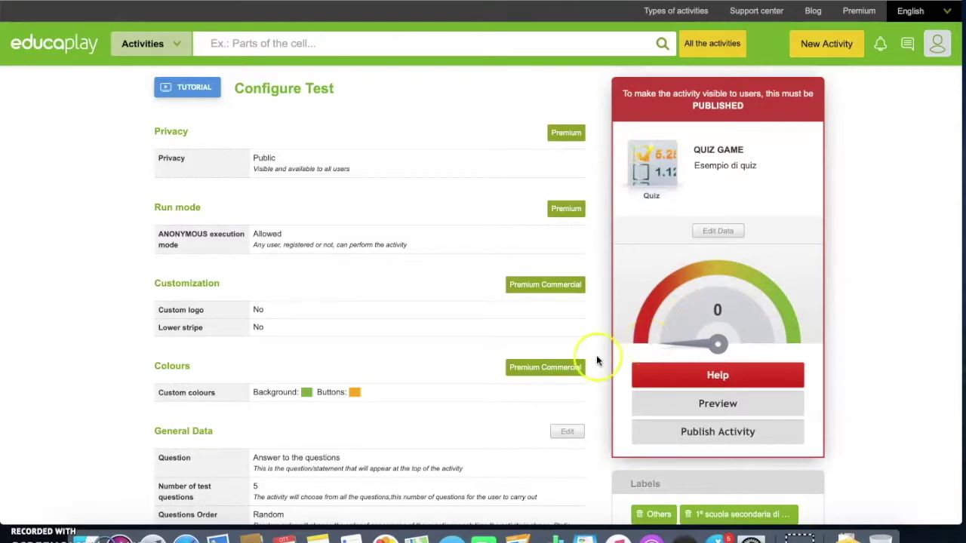
{"action": "scroll", "coordinate": [455, 388], "scroll_direction": "down", "scroll_amount": 3}
{"action": "scroll", "coordinate": [455, 388], "scroll_direction": "up", "scroll_amount": 3}
{"action": "scroll", "coordinate": [455, 391], "scroll_direction": "down", "scroll_amount": 1}
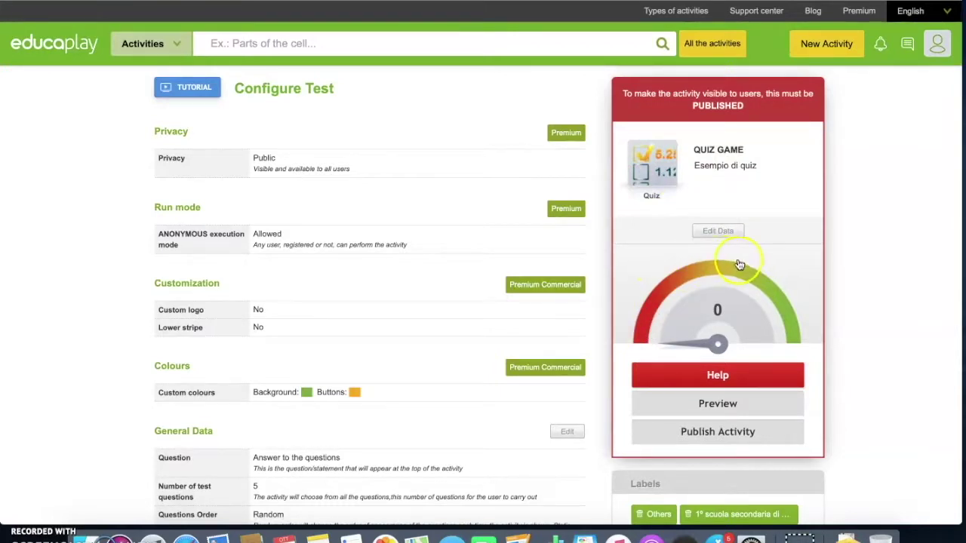
{"action": "left_click", "coordinate": [794, 346]}
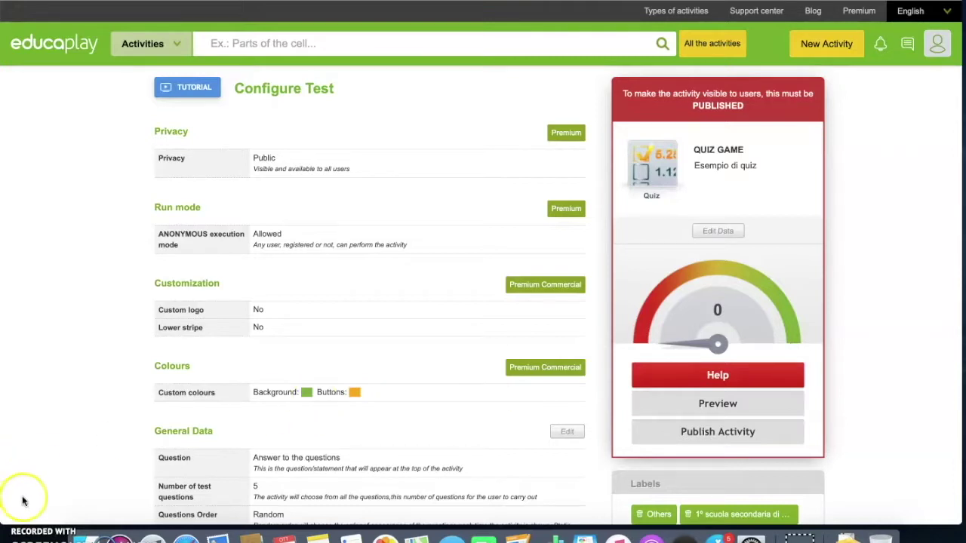
Try to publish the QUIZ GAME activity and view the activities pending publication in My activities
{"action": "left_click", "coordinate": [718, 432]}
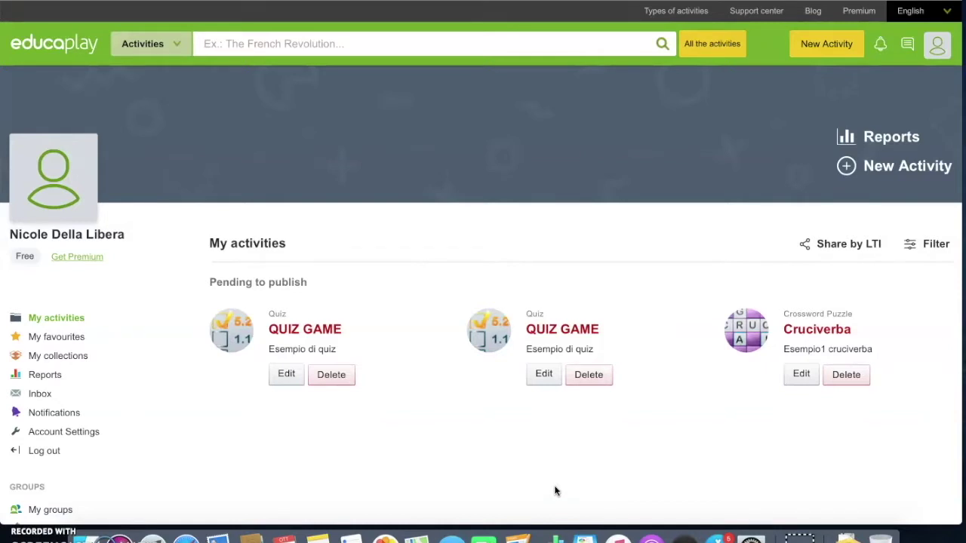
{"action": "scroll", "coordinate": [554, 491], "scroll_direction": "down", "scroll_amount": 1}
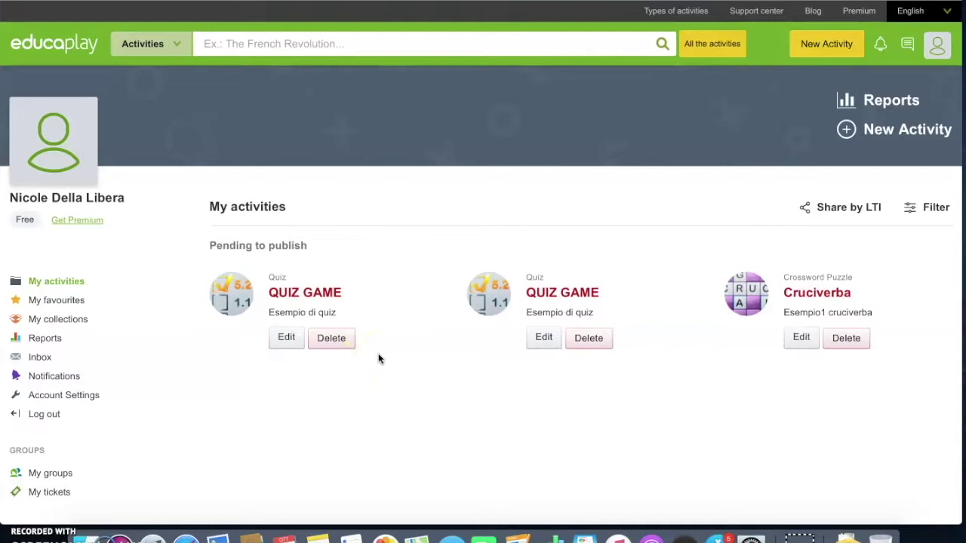
{"action": "scroll", "coordinate": [378, 353], "scroll_direction": "down", "scroll_amount": 2}
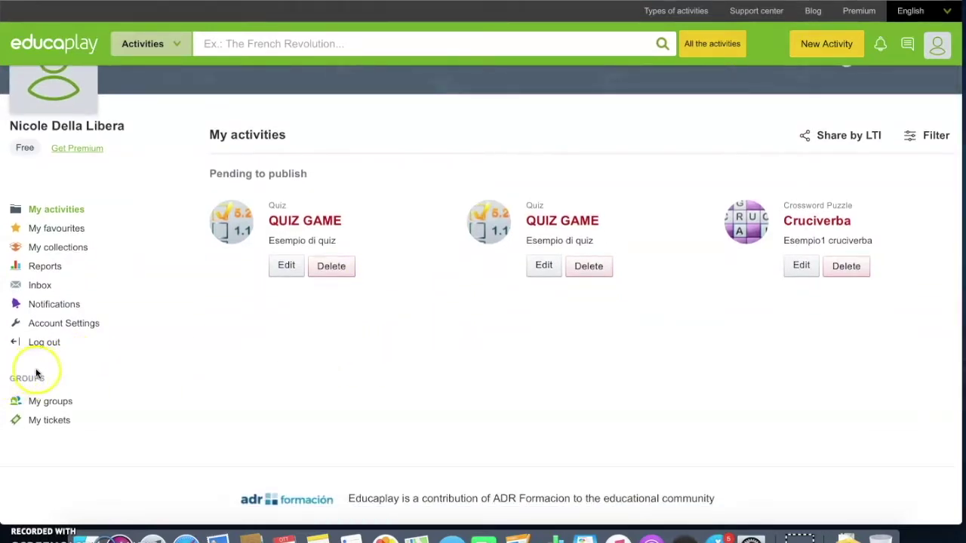
View the My groups page and the tickets assigned to the welcome group
{"action": "left_click", "coordinate": [50, 407]}
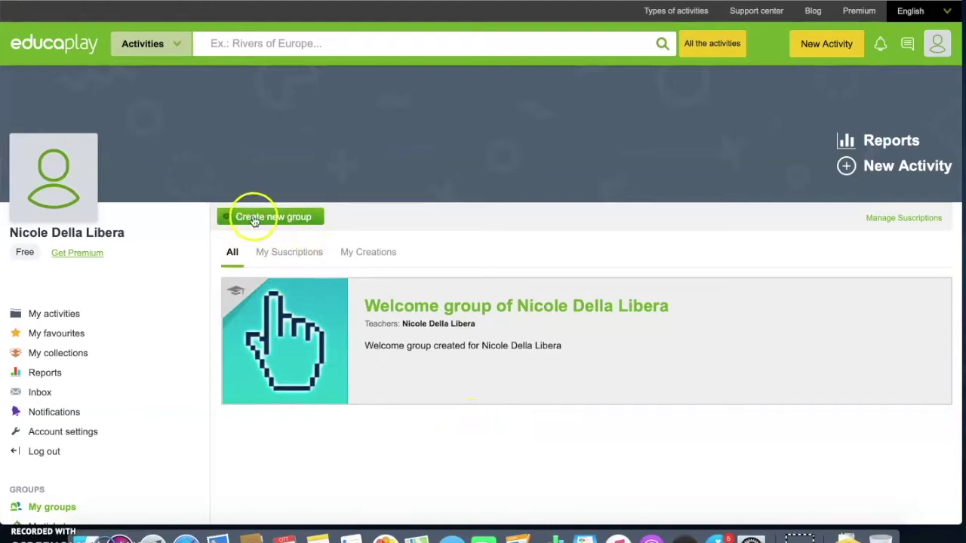
{"action": "scroll", "coordinate": [301, 511], "scroll_direction": "down", "scroll_amount": 1}
{"action": "scroll", "coordinate": [300, 512], "scroll_direction": "down", "scroll_amount": 1}
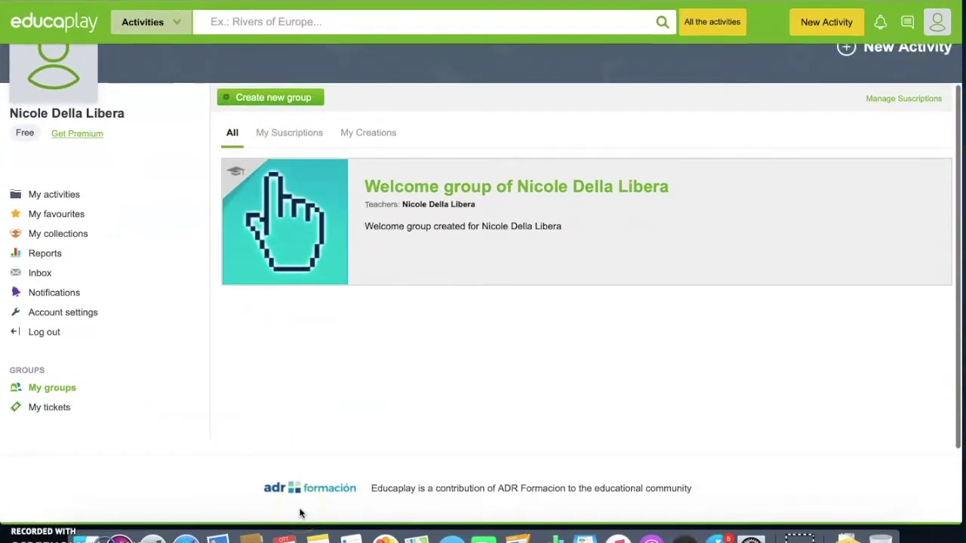
{"action": "left_click", "coordinate": [56, 410]}
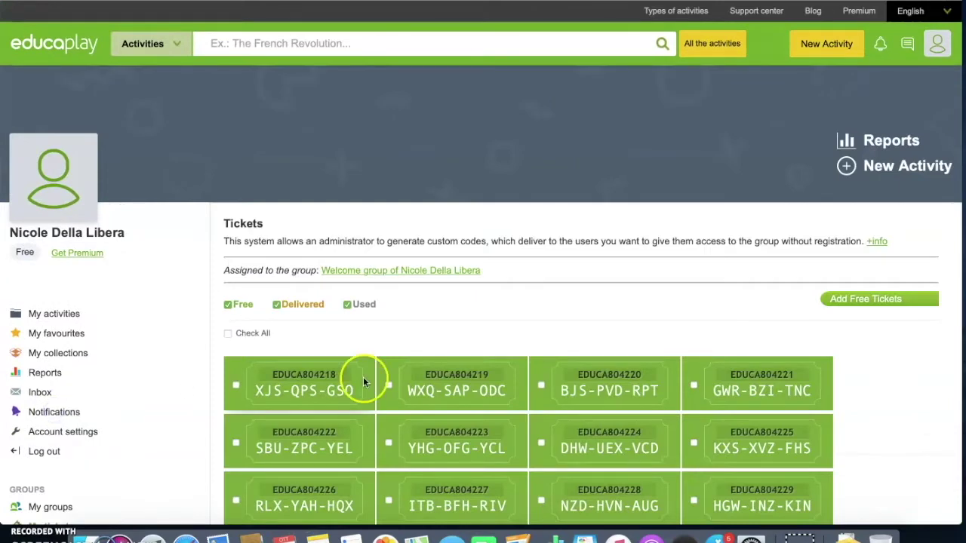
{"action": "scroll", "coordinate": [363, 380], "scroll_direction": "down", "scroll_amount": 3}
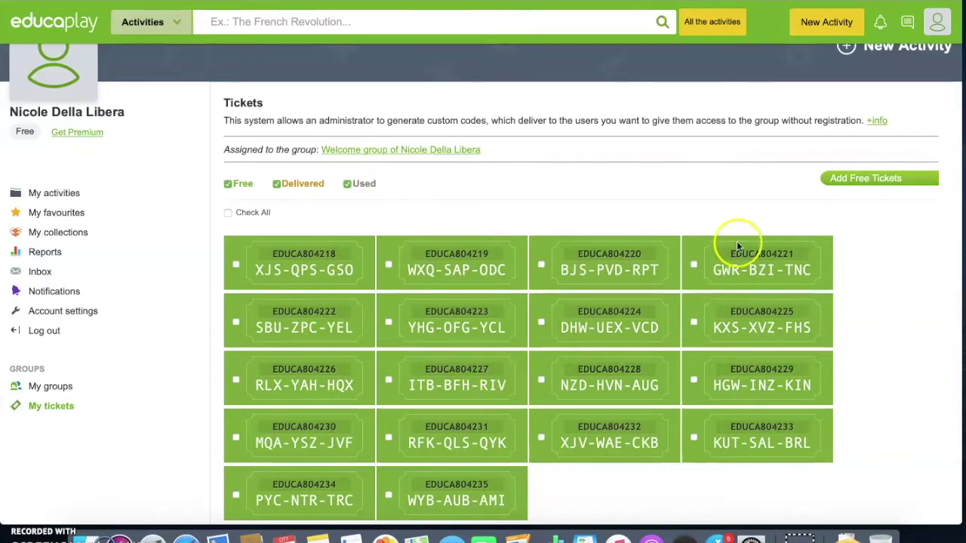
Try out the free ticket settings with a new tickets number of 50, and close them without adding tickets
{"action": "left_click", "coordinate": [874, 178]}
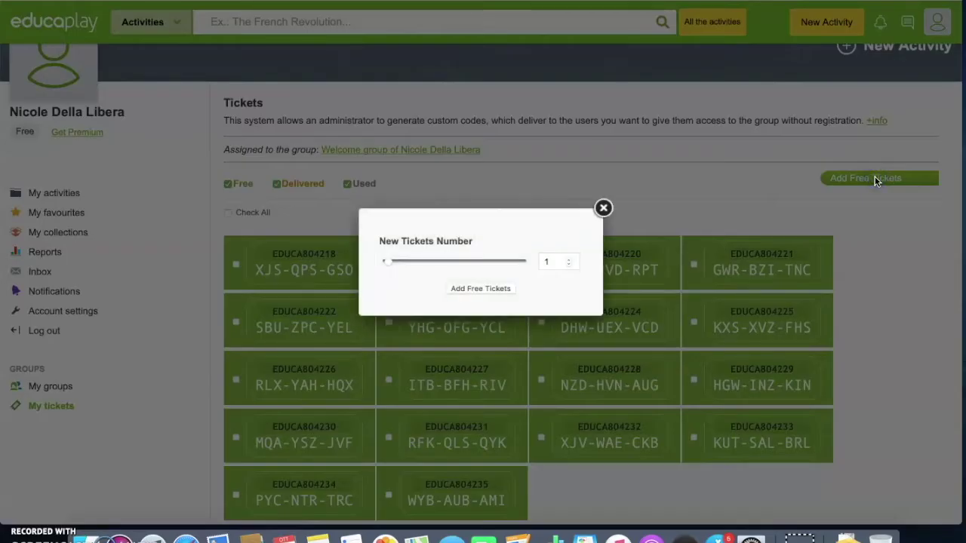
{"action": "left_click", "coordinate": [400, 260]}
{"action": "left_click_drag", "start_coordinate": [400, 260], "coordinate": [531, 261]}
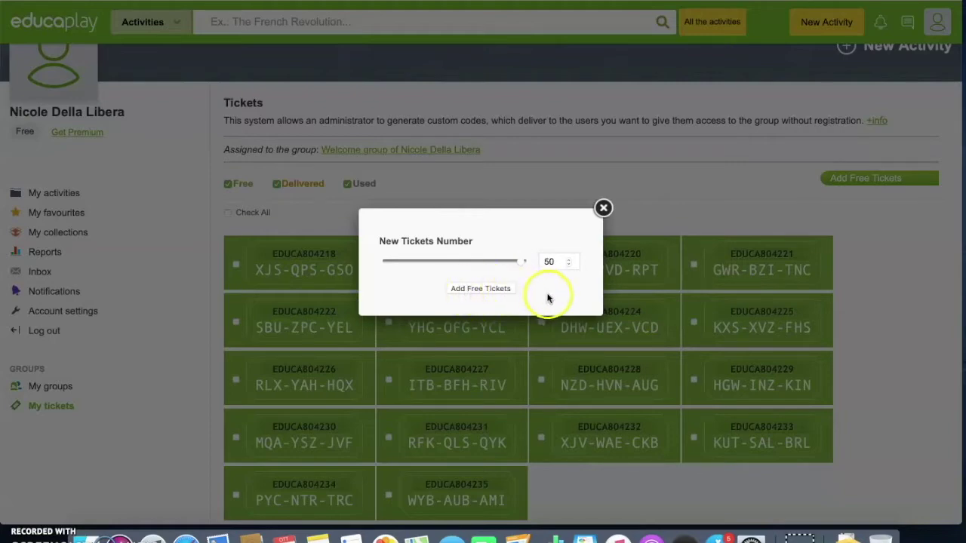
{"action": "left_click", "coordinate": [603, 208]}
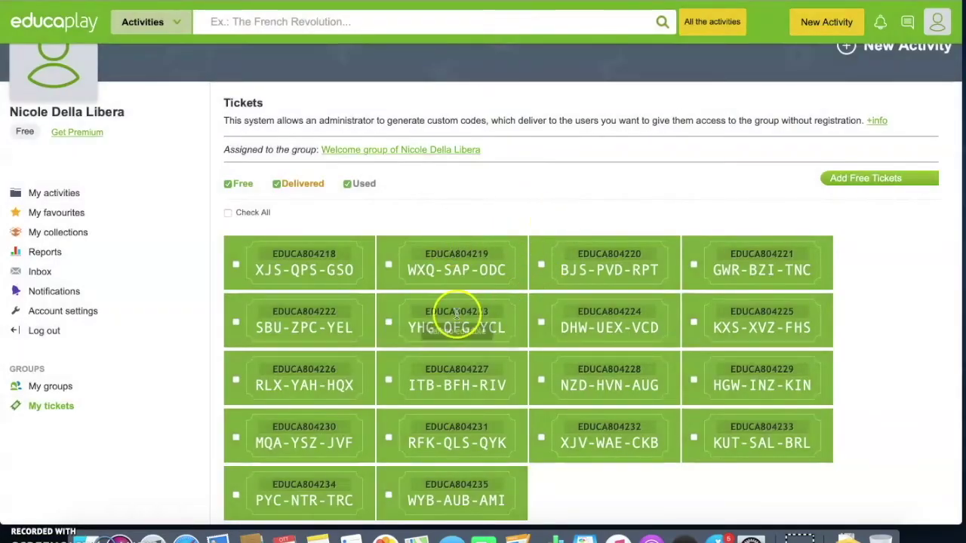